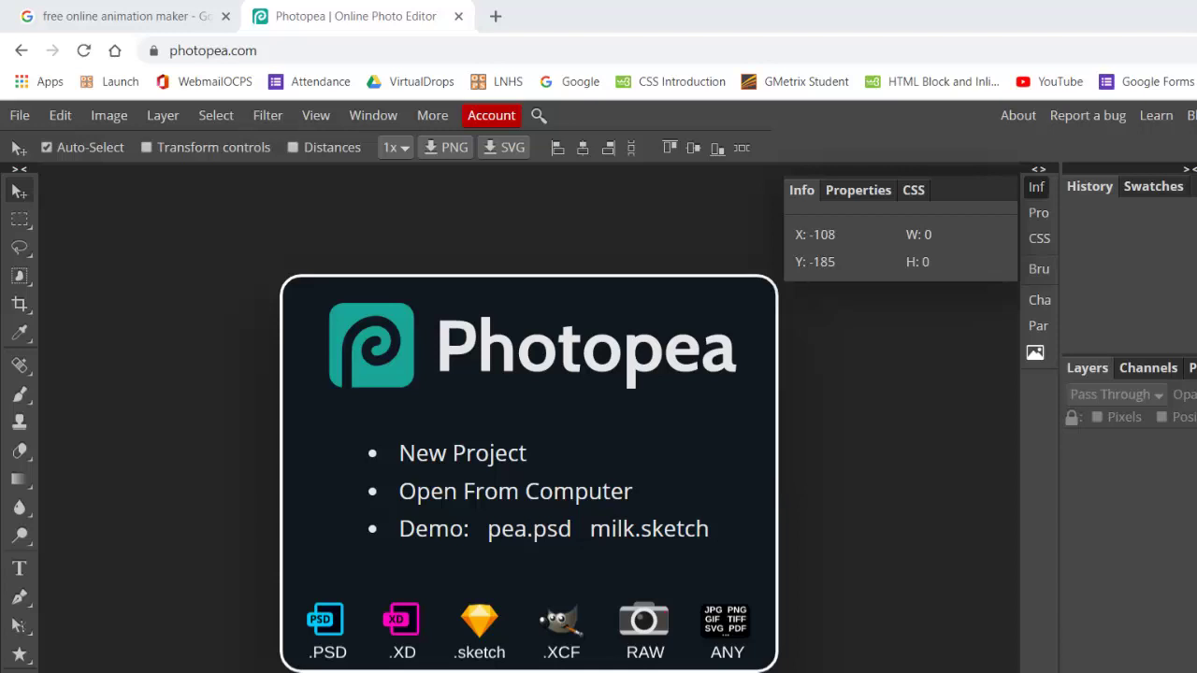
- Create a new document from the blue Hello World bird template, opening it as template.psd
{"action": "left_click", "coordinate": [363, 114]}
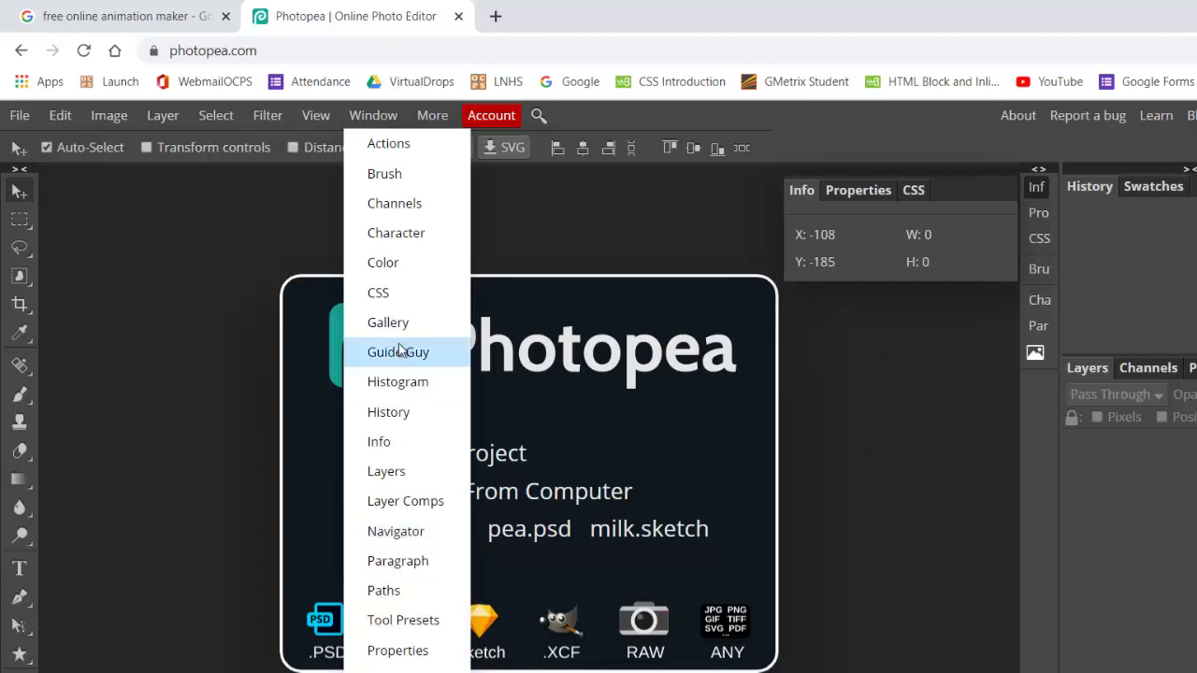
{"action": "left_click", "coordinate": [232, 257]}
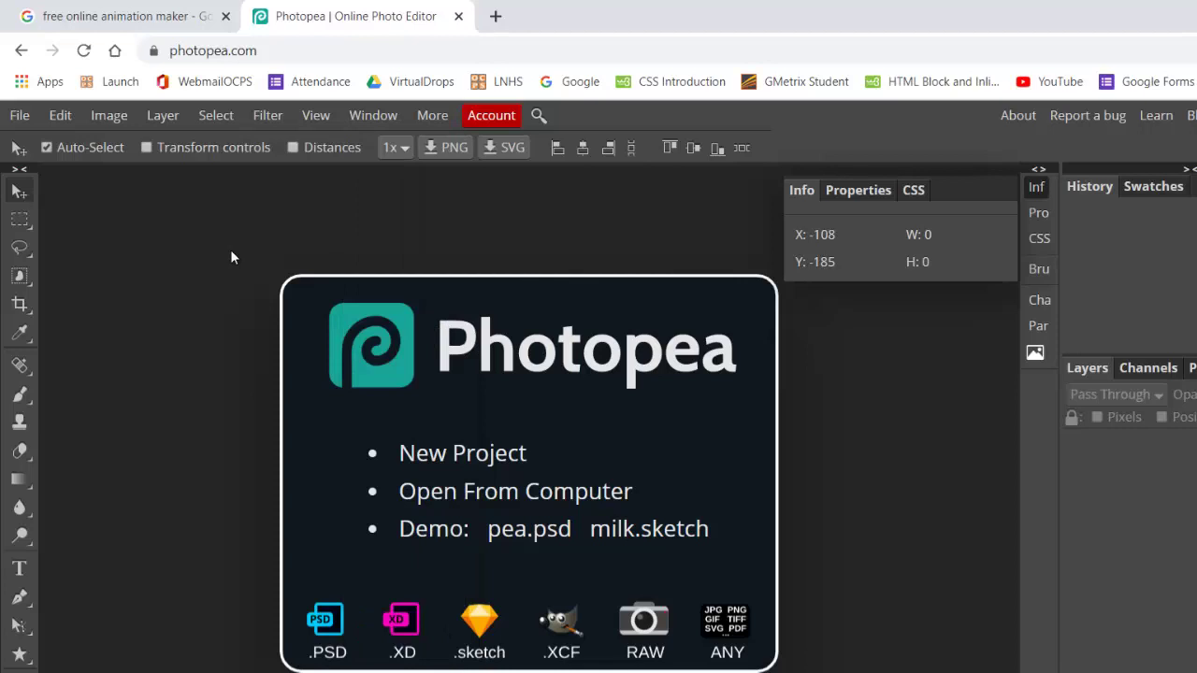
{"action": "left_click", "coordinate": [22, 116]}
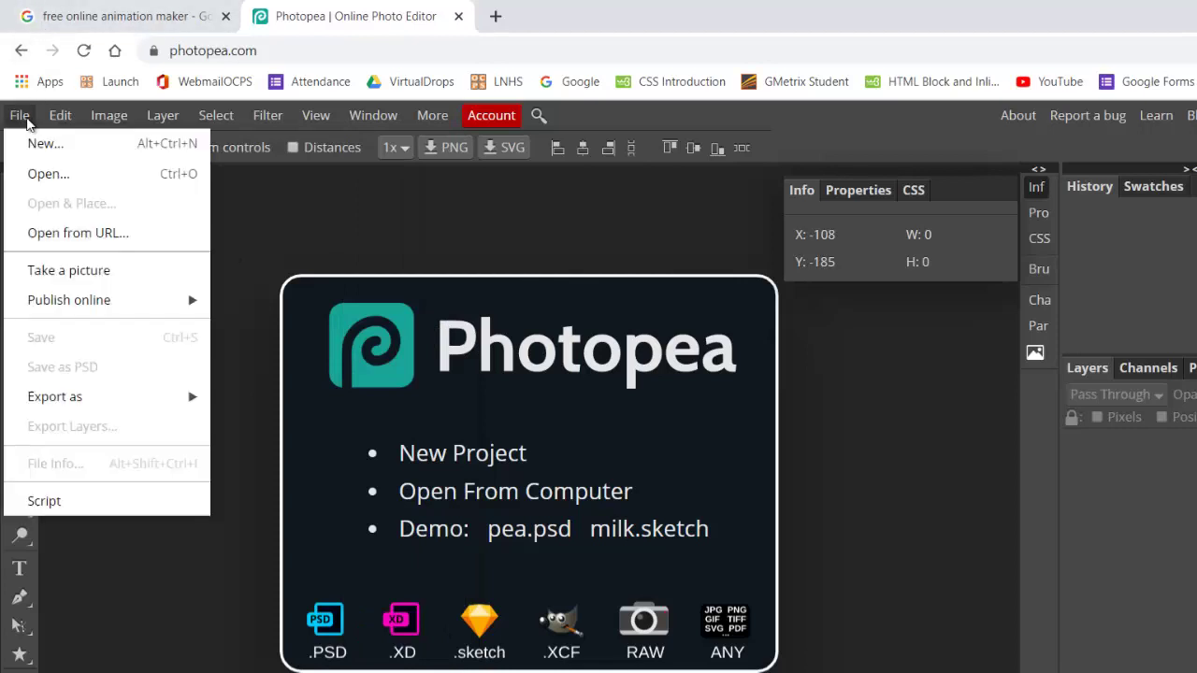
{"action": "left_click", "coordinate": [44, 145]}
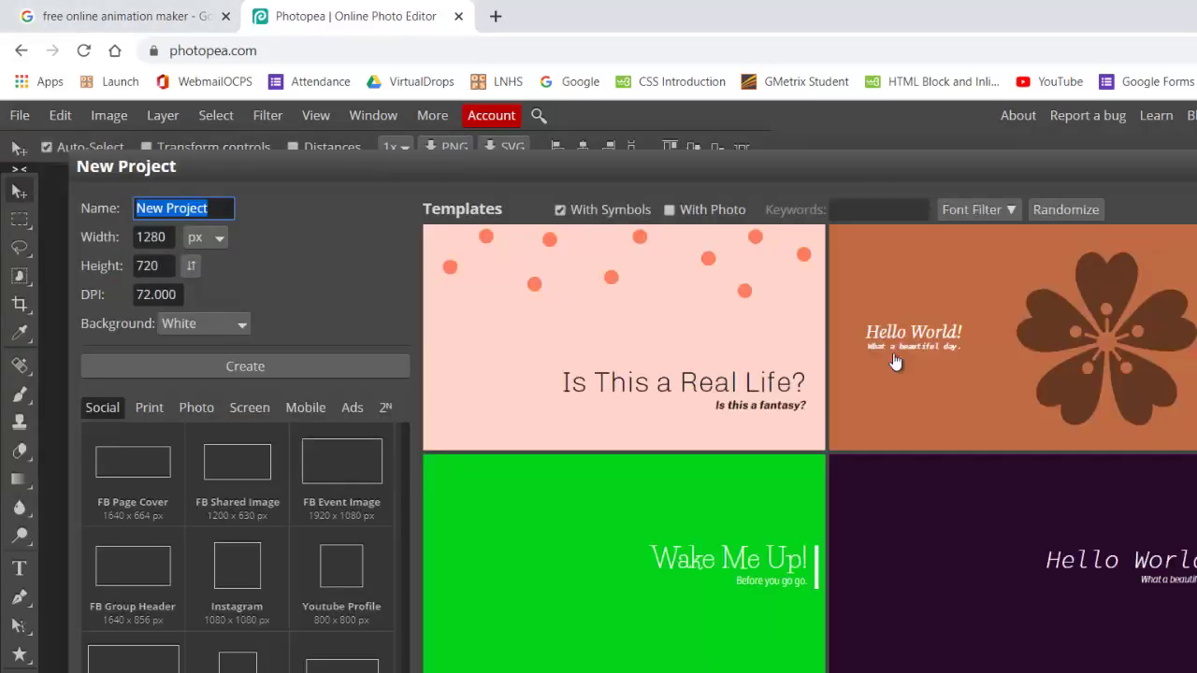
{"action": "scroll", "coordinate": [1160, 538], "scroll_direction": "down", "scroll_amount": 10}
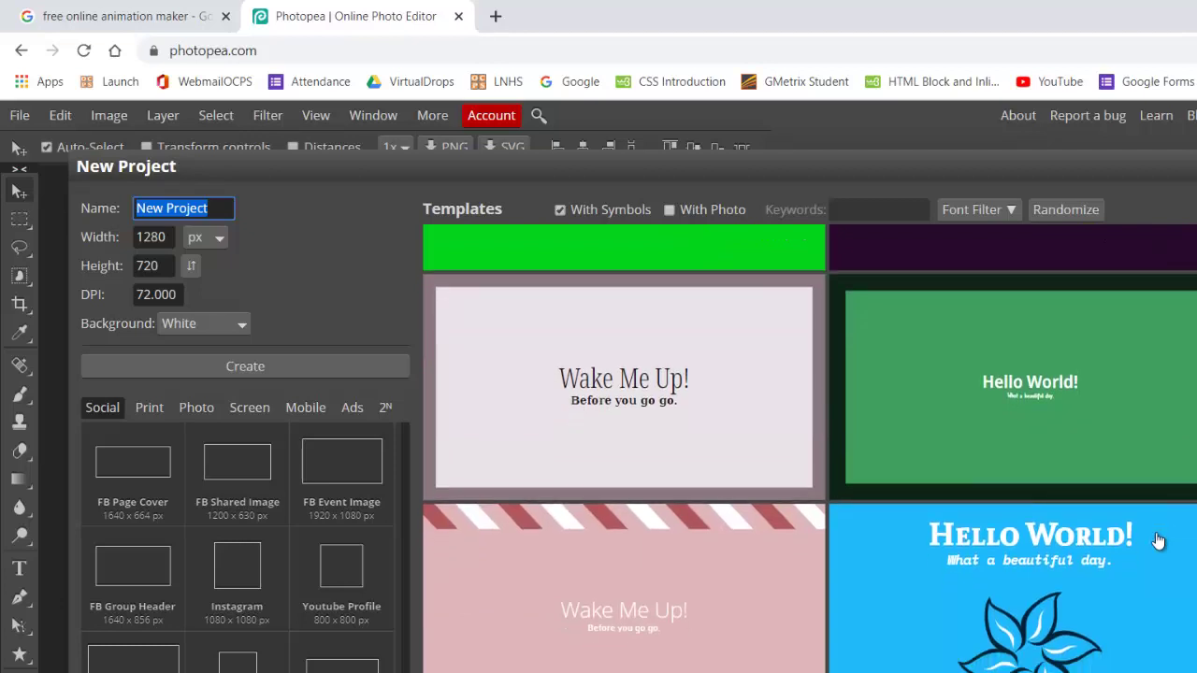
{"action": "scroll", "coordinate": [1158, 549], "scroll_direction": "down", "scroll_amount": 10}
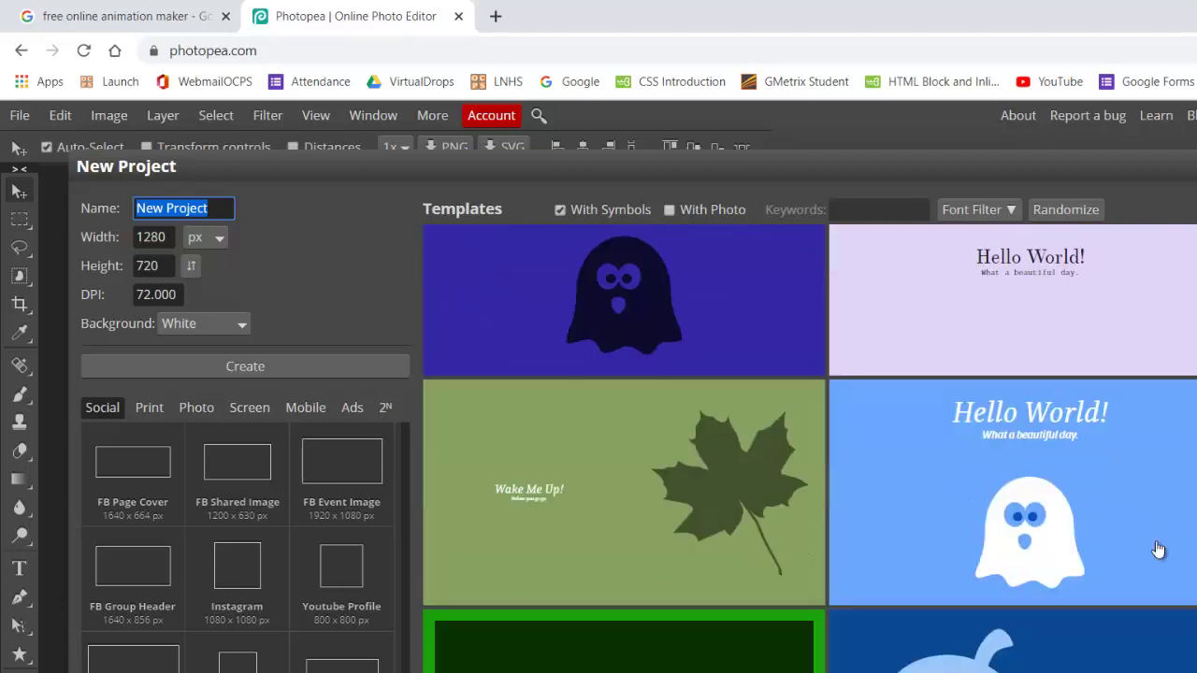
{"action": "scroll", "coordinate": [1158, 549], "scroll_direction": "down", "scroll_amount": 10}
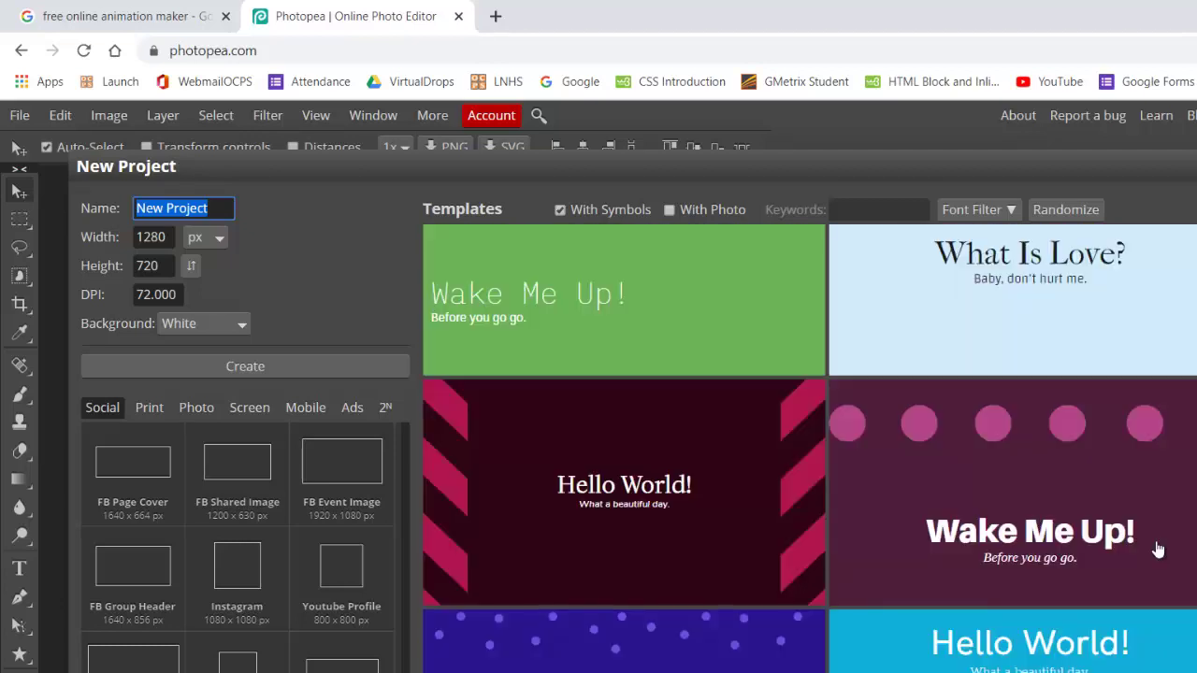
{"action": "scroll", "coordinate": [1158, 549], "scroll_direction": "down", "scroll_amount": 2}
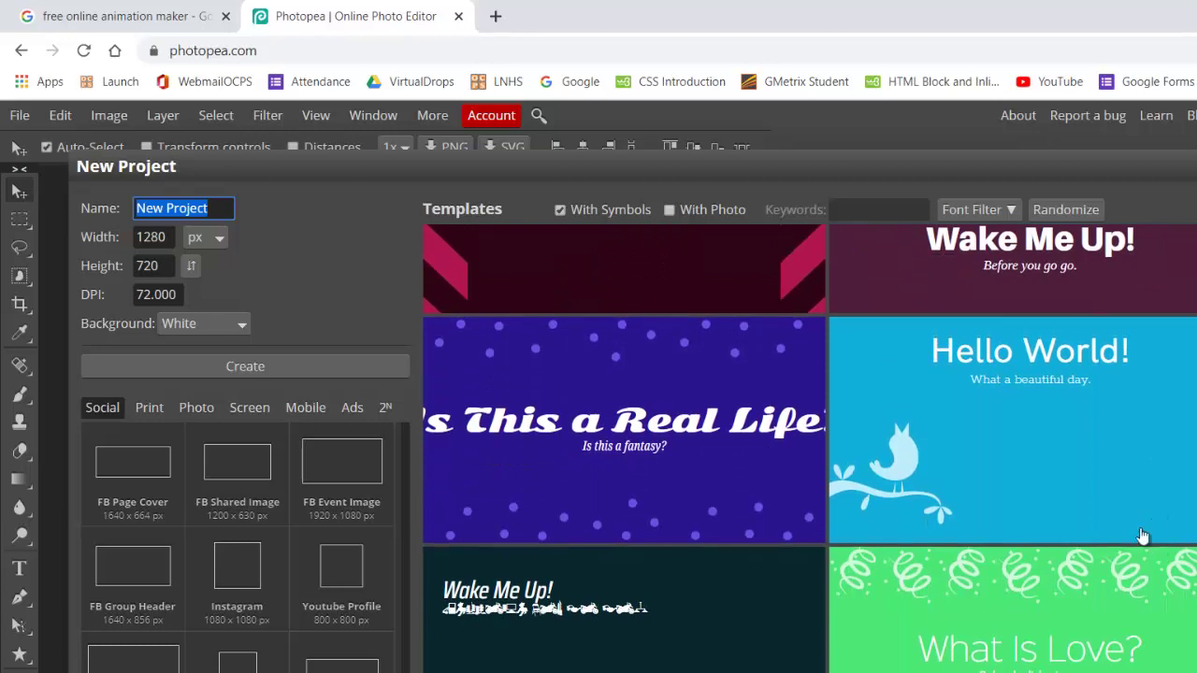
{"action": "left_click", "coordinate": [1018, 398]}
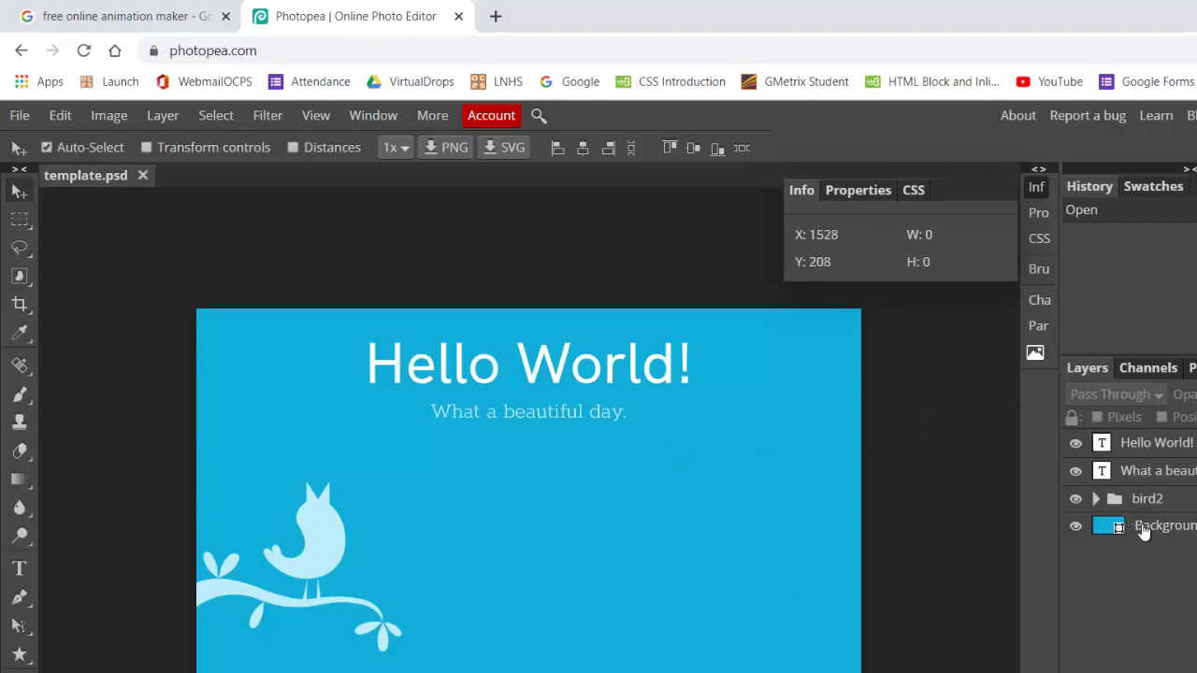
- Group every layer from Hello World! down to Background into a folder named _a_frame1.25
{"action": "left_click", "coordinate": [1150, 445]}
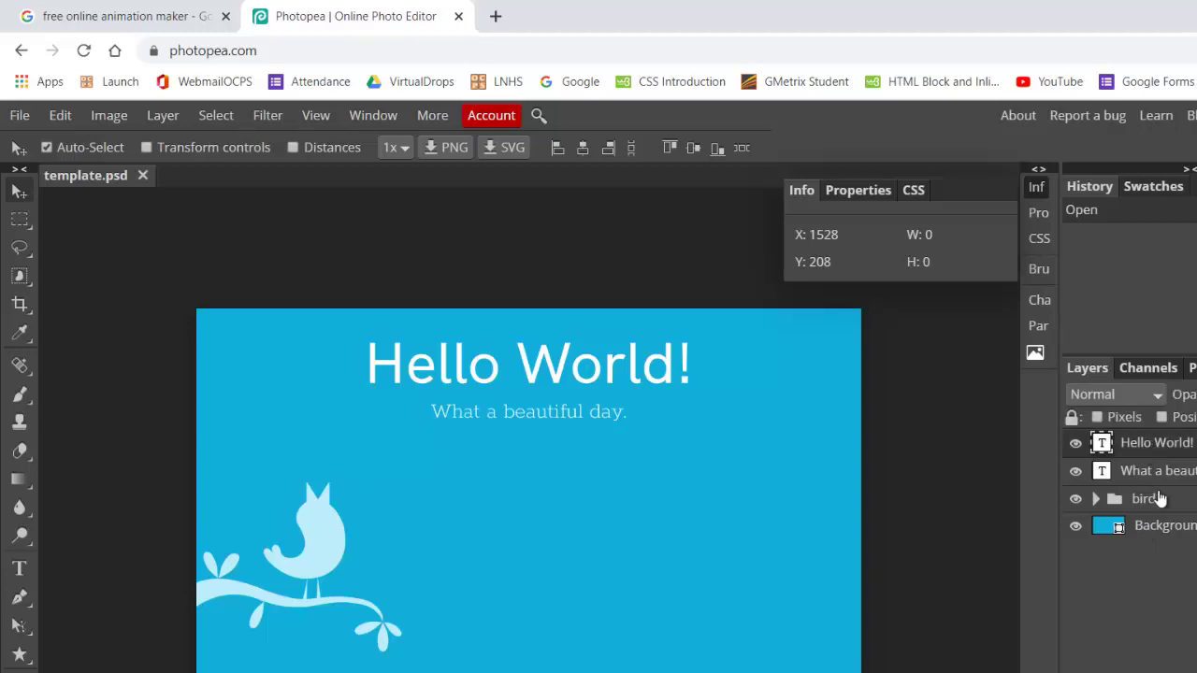
{"action": "left_click", "coordinate": [1158, 528]}
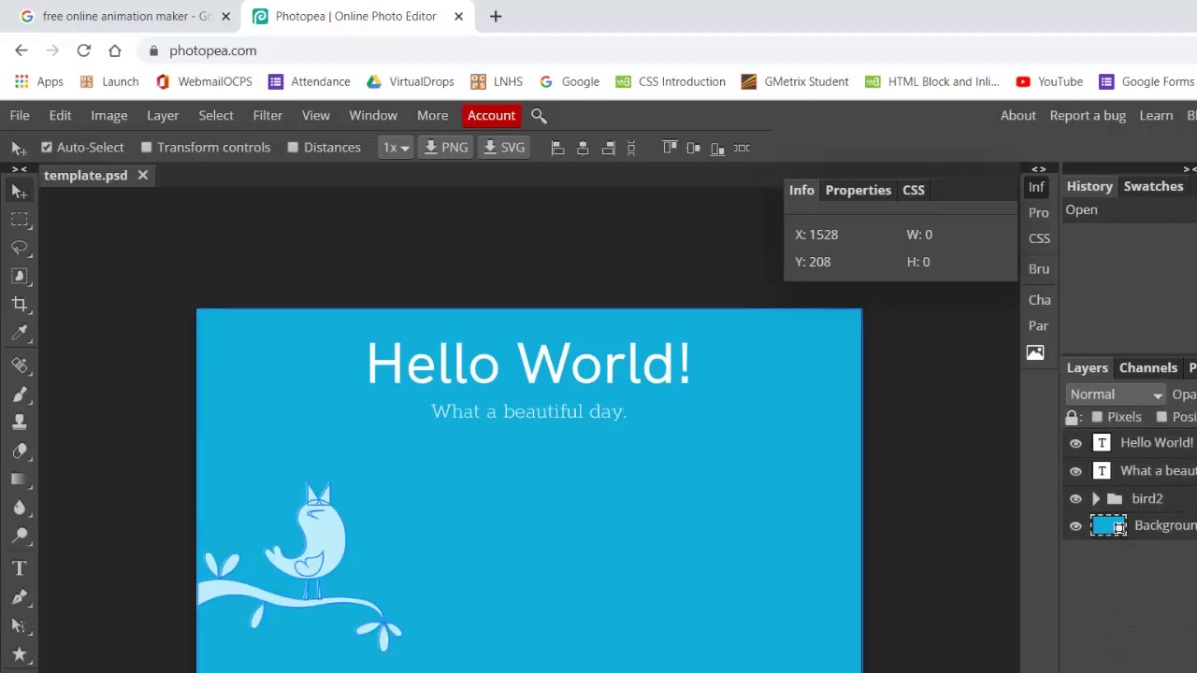
{"action": "key", "text": "ctrl+g"}
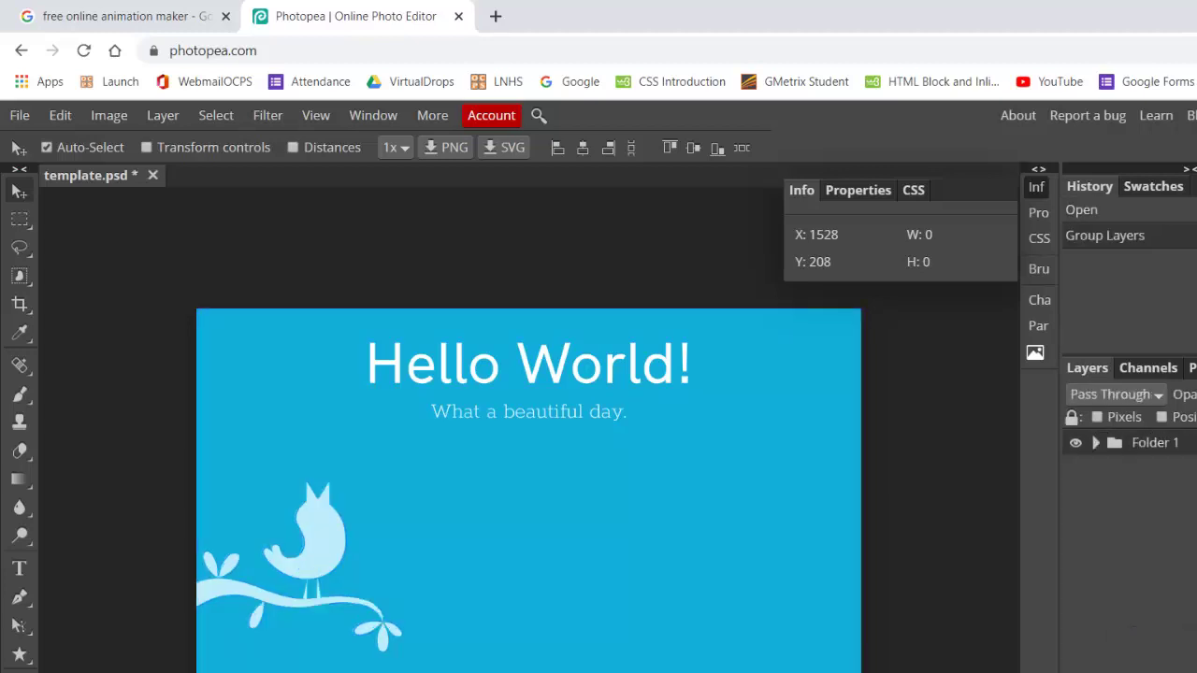
{"action": "double_click", "coordinate": [1157, 443]}
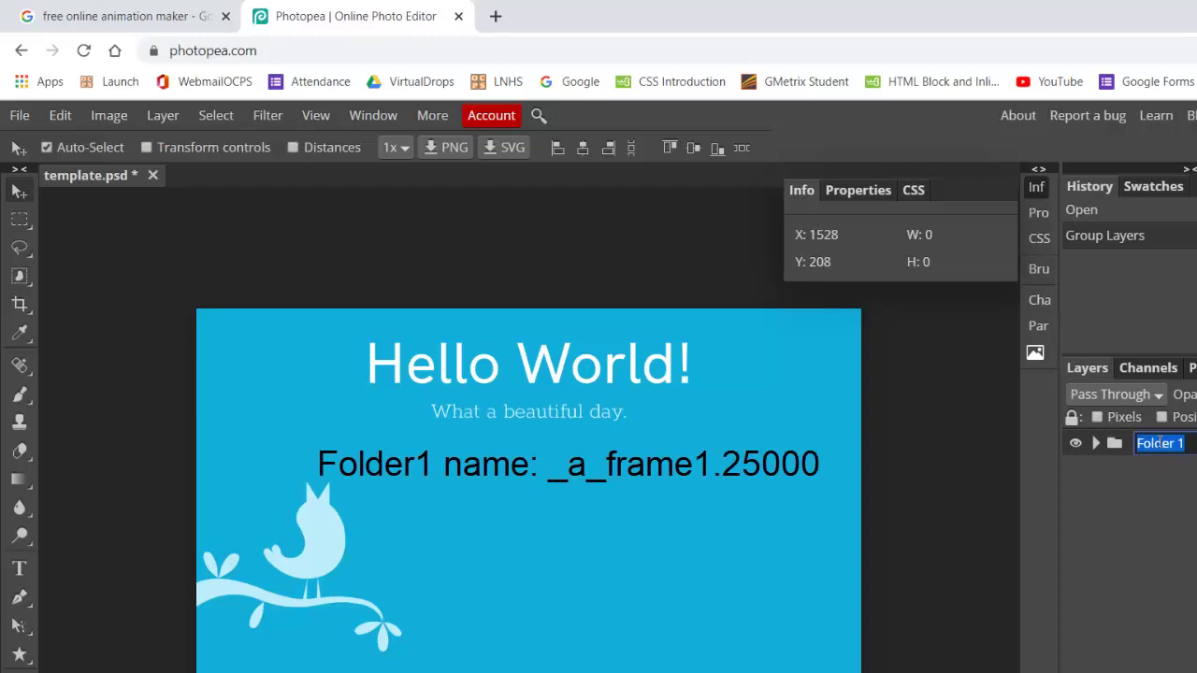
{"action": "type", "text": "_"}
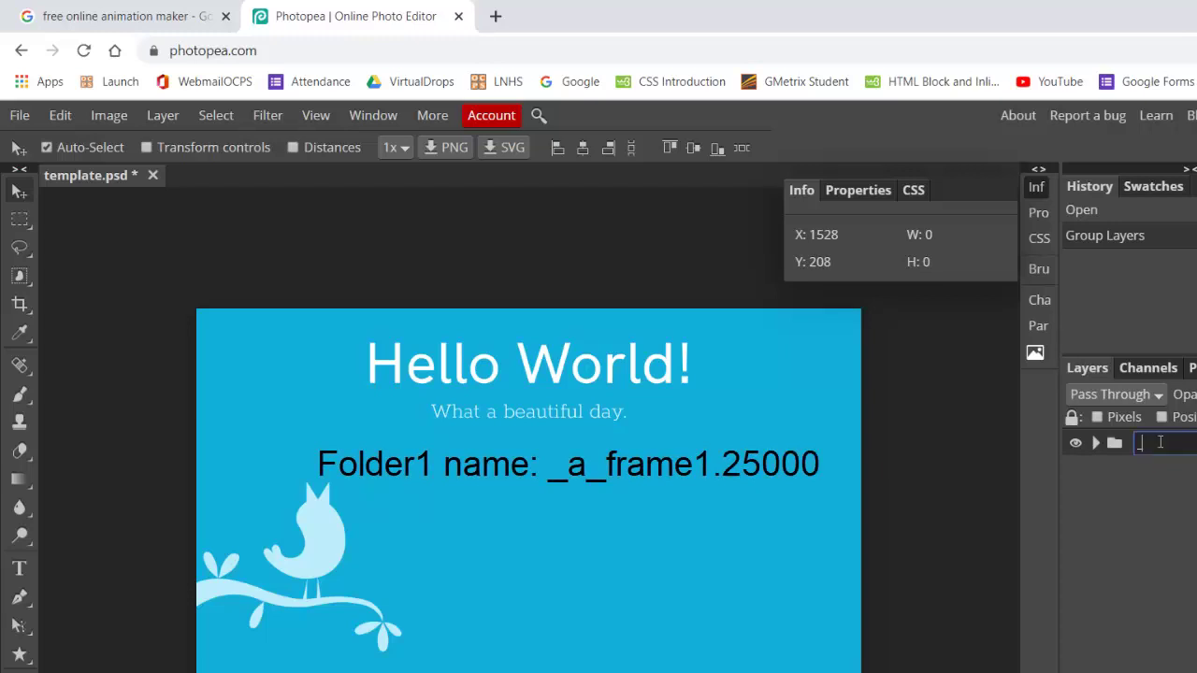
{"action": "type", "text": "a_frame1"}
{"action": "type", "text": ".25"}
{"action": "left_click", "coordinate": [1161, 508]}
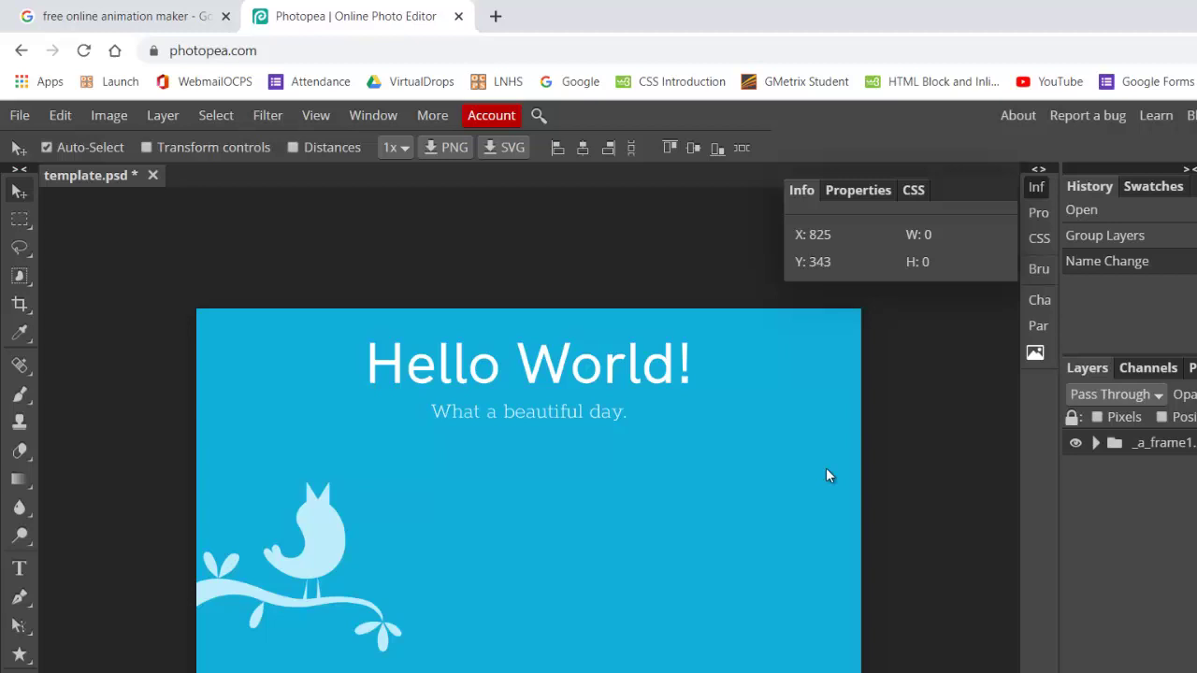
- Edit the headline text layer inside _a_frame1 to read 'Good Morning!' and commit it
{"action": "left_click", "coordinate": [1097, 443]}
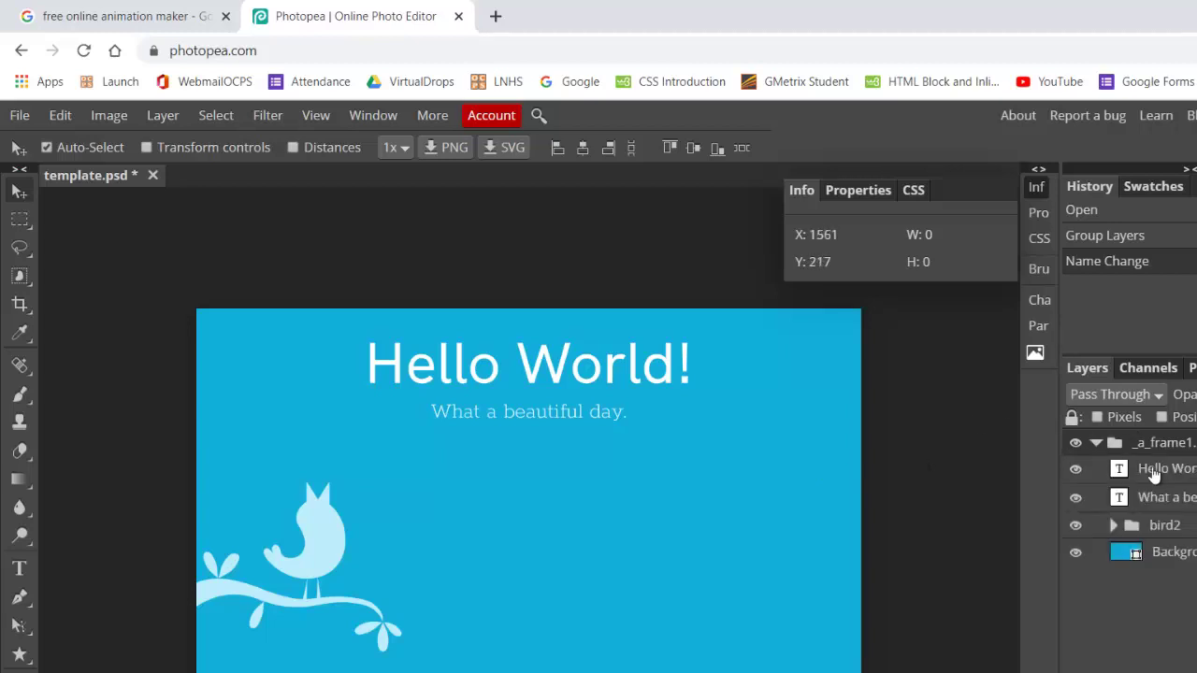
{"action": "double_click", "coordinate": [1119, 474]}
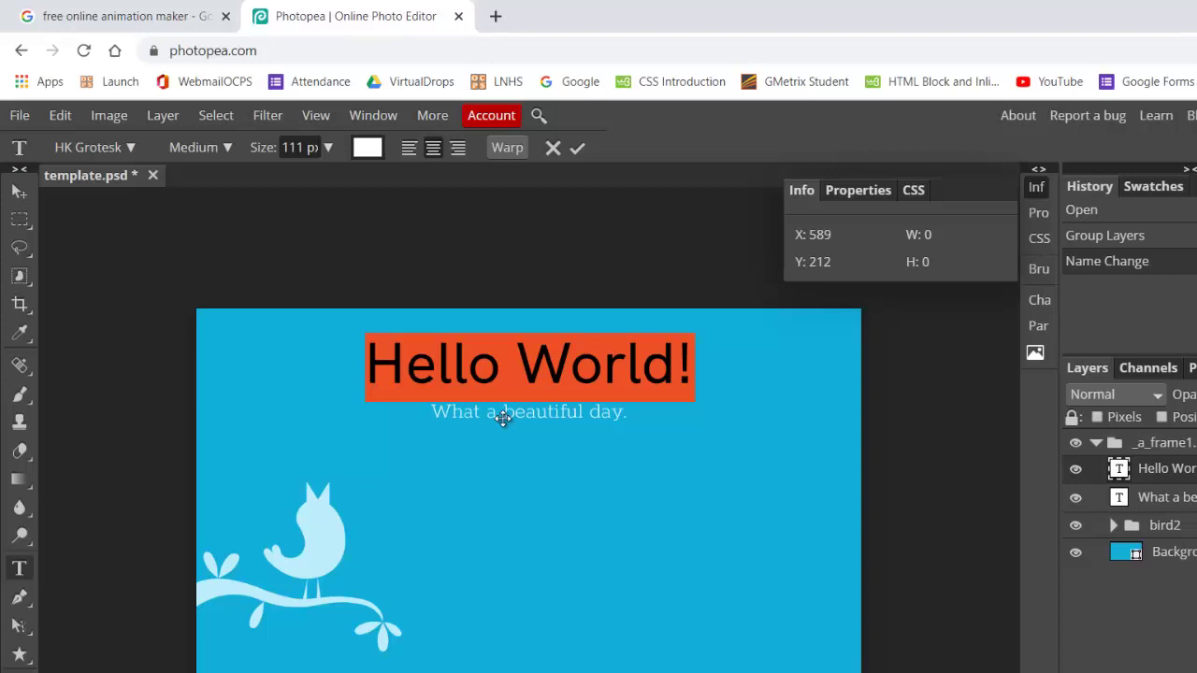
{"action": "type", "text": "Good Mr"}
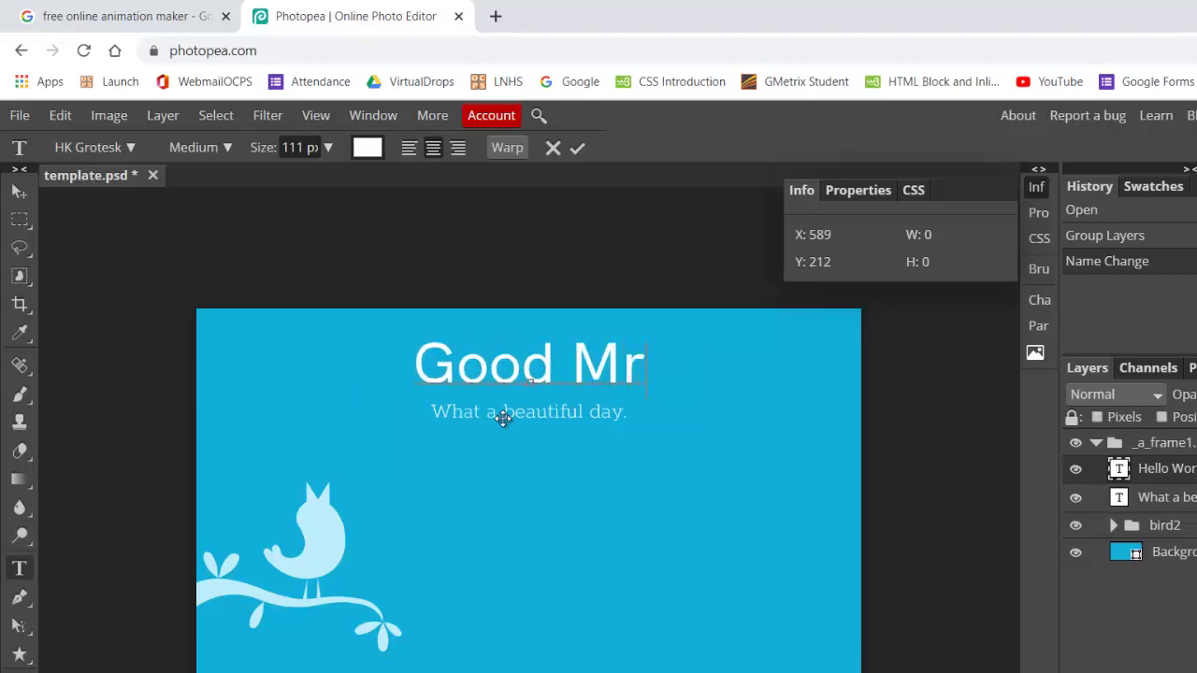
{"action": "key", "text": "BackSpace"}
{"action": "type", "text": "orning"}
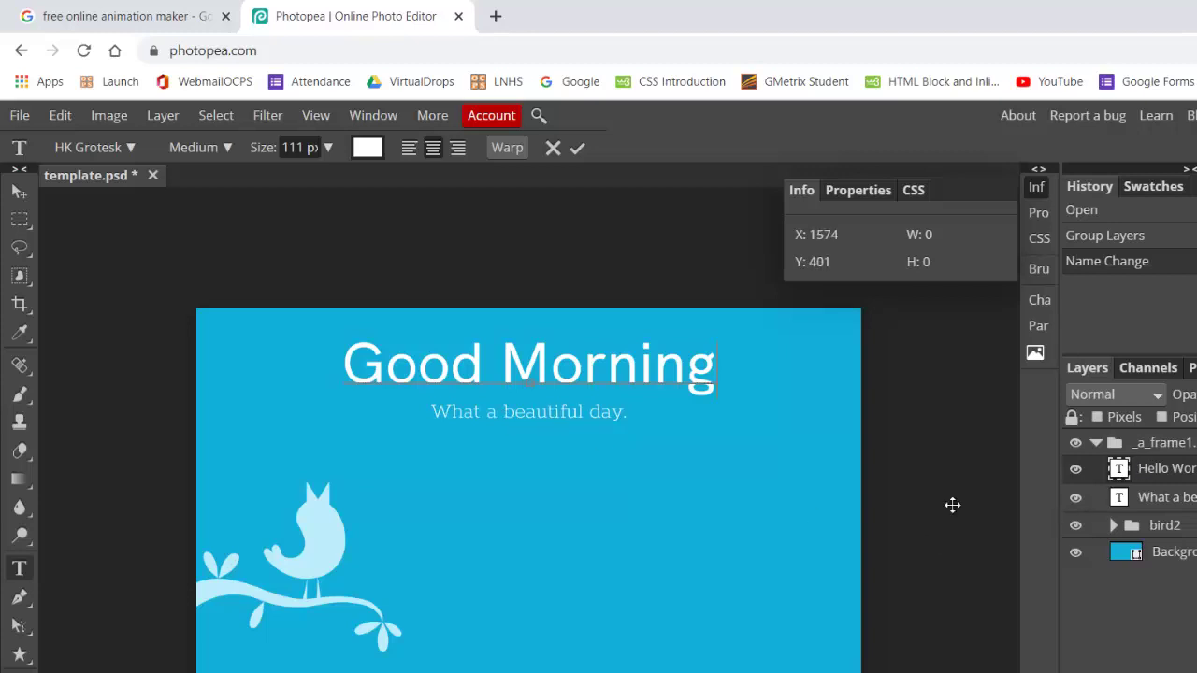
{"action": "type", "text": "!"}
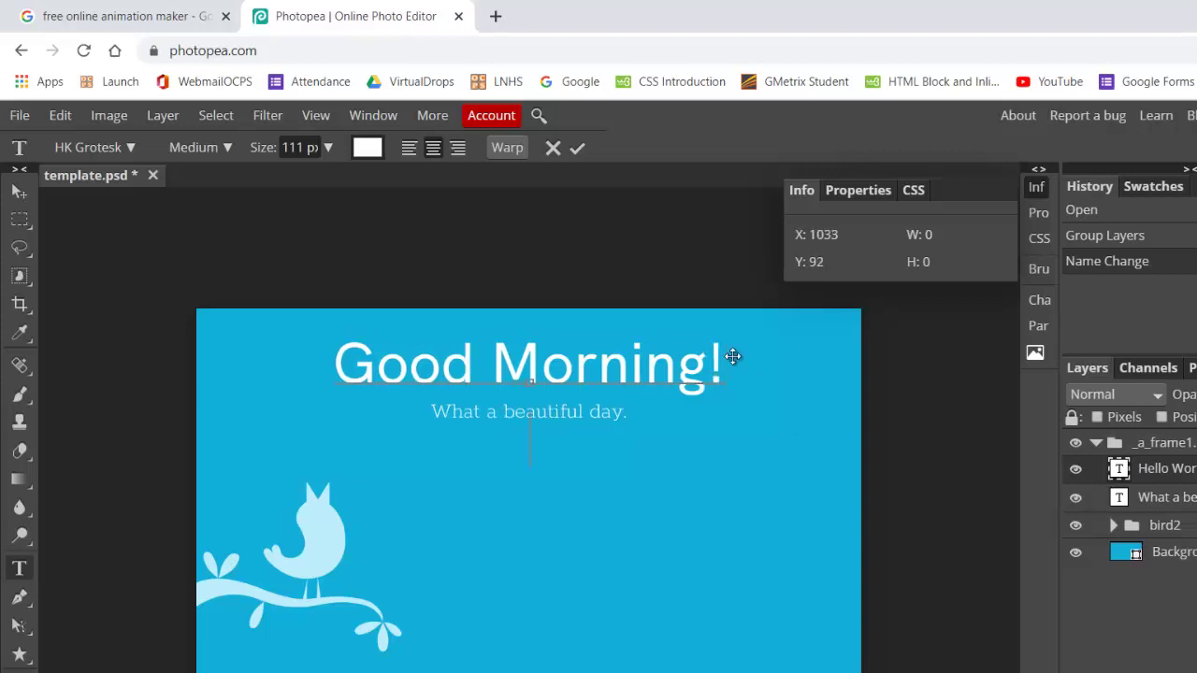
{"action": "left_click", "coordinate": [578, 149]}
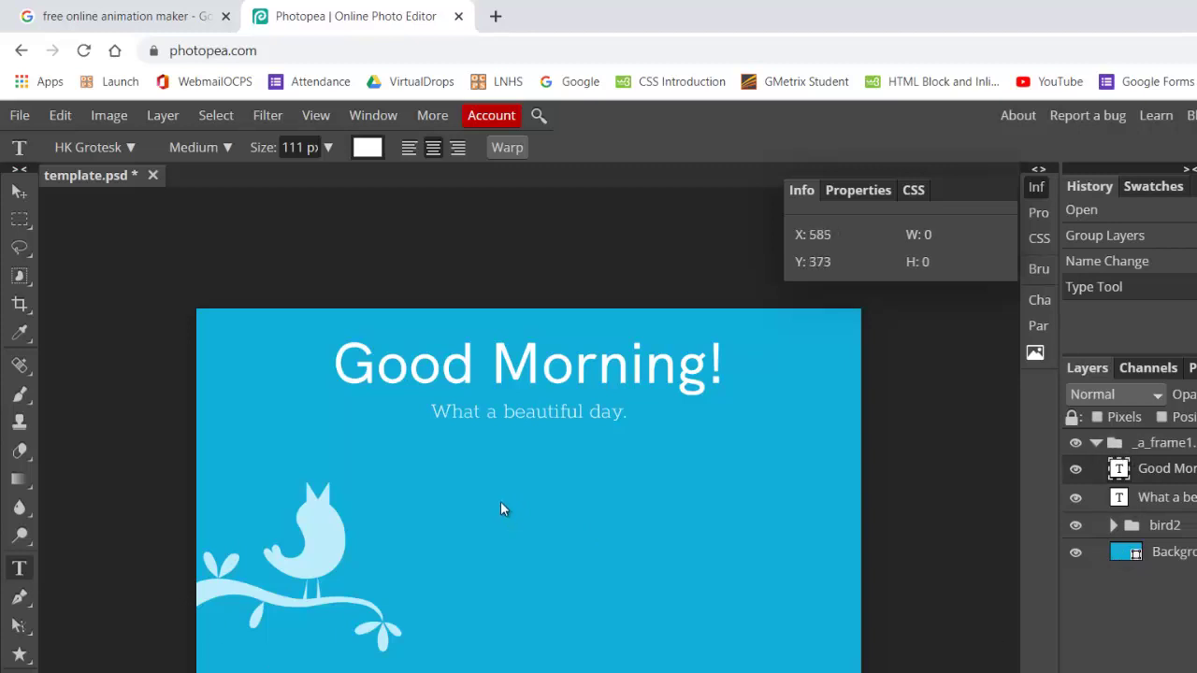
- Duplicate the _a_frame1 folder and rename the copy _a_frame2.25000
{"action": "left_click", "coordinate": [1096, 443]}
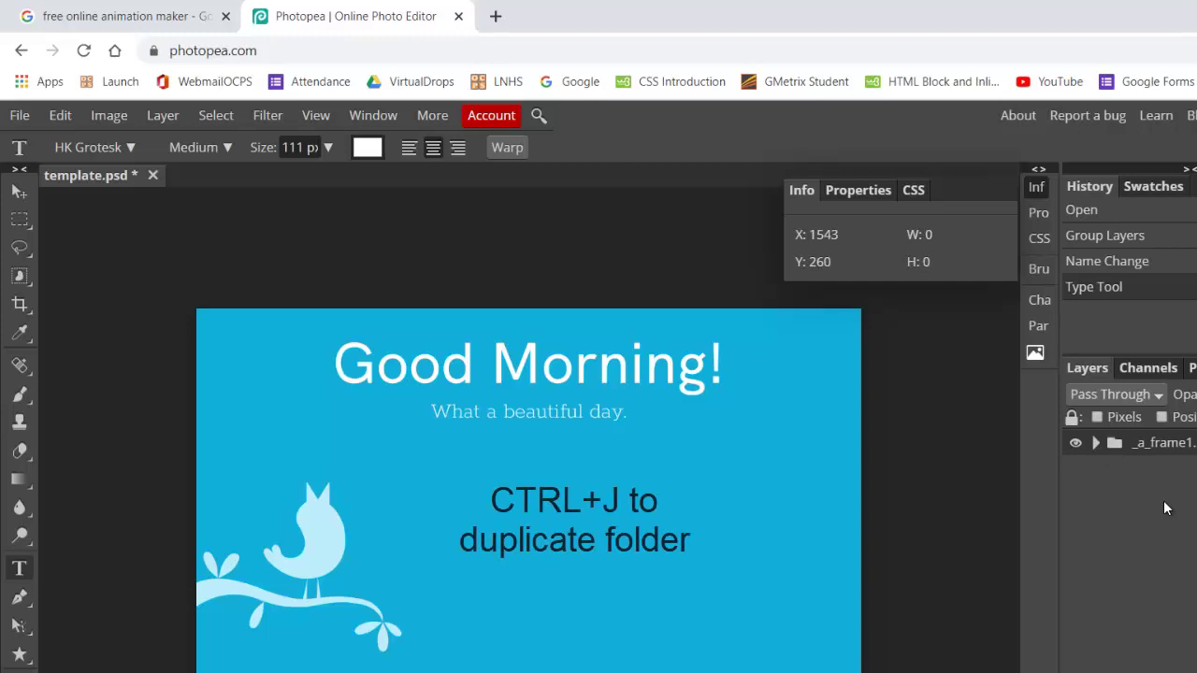
{"action": "key", "text": "ctrl+j"}
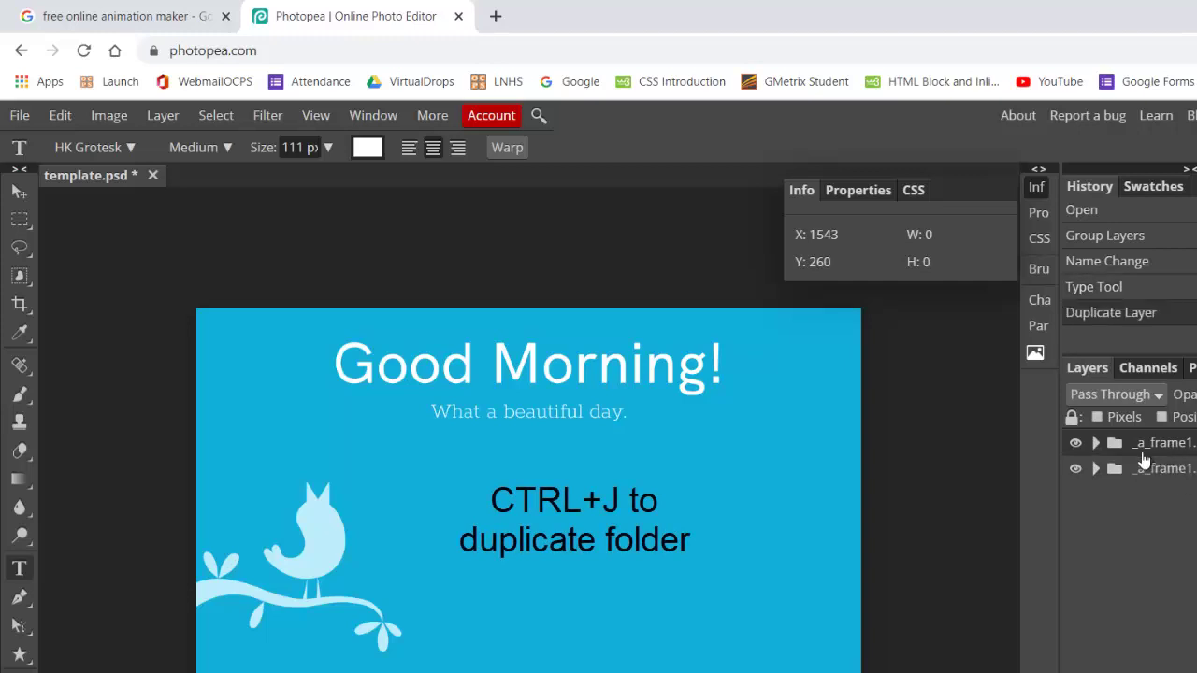
{"action": "double_click", "coordinate": [1169, 443]}
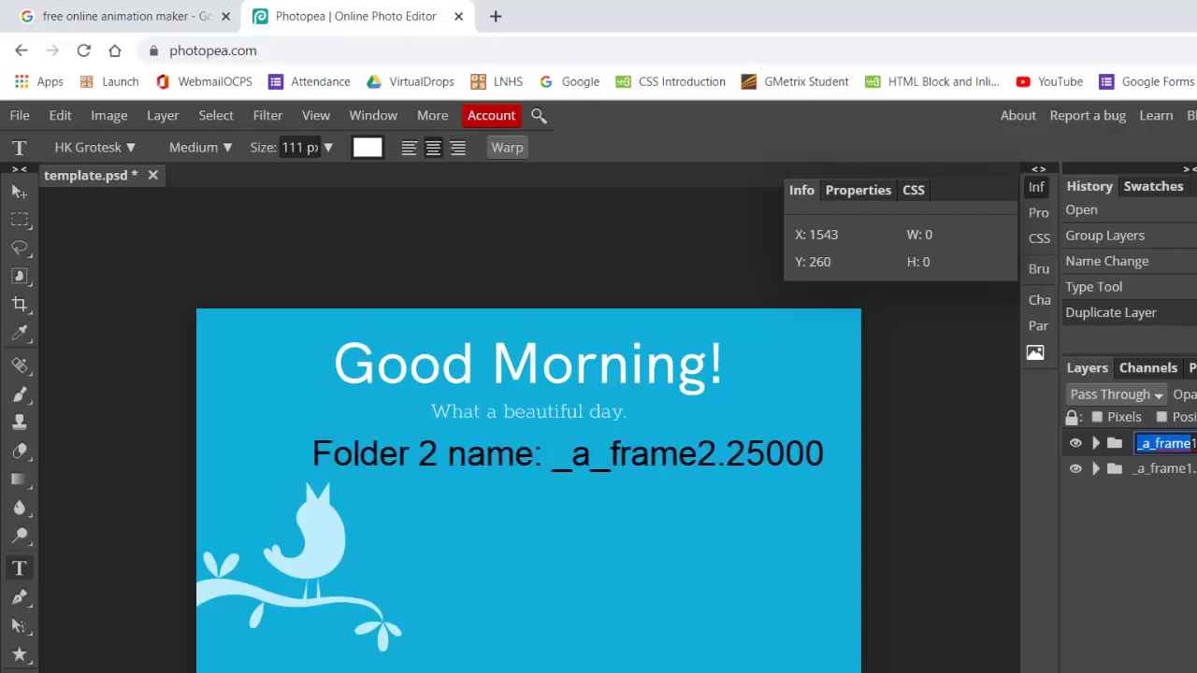
{"action": "left_click", "coordinate": [1189, 444]}
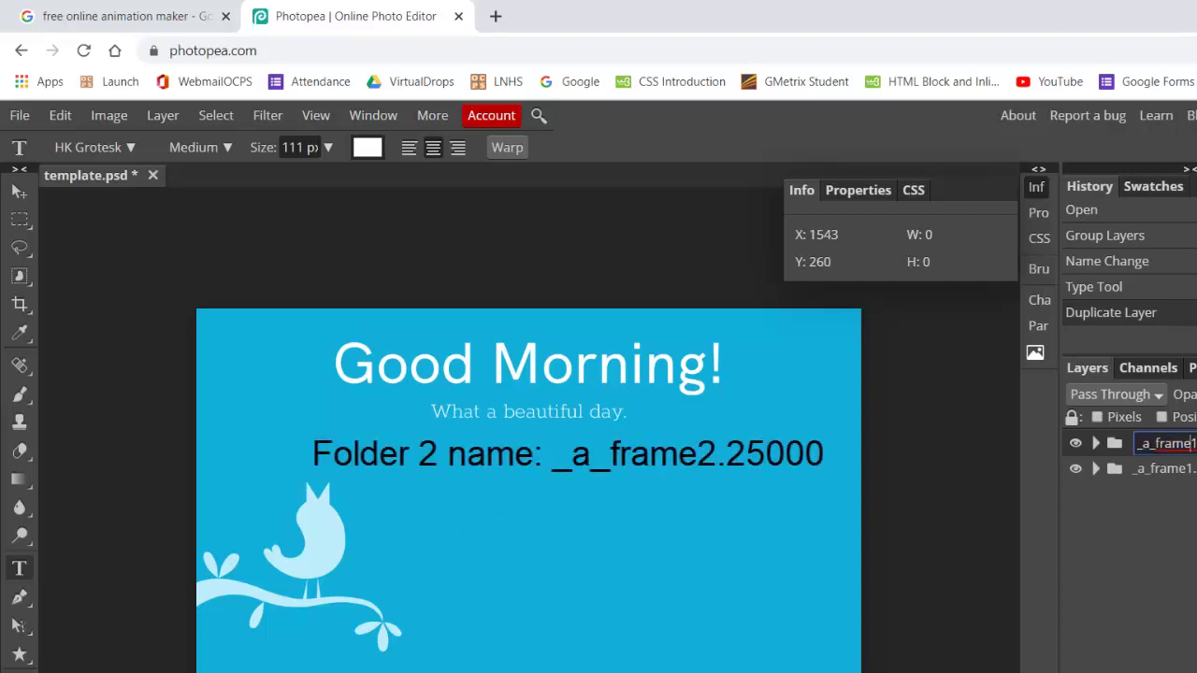
{"action": "key", "text": "BackSpace"}
{"action": "type", "text": "2.25000"}
{"action": "key", "text": "Left"}
{"action": "key", "text": "Left"}
{"action": "key", "text": "Left"}
{"action": "key", "text": "Left"}
{"action": "key", "text": "Left"}
{"action": "key", "text": "Left"}
{"action": "key", "text": "Left"}
{"action": "key", "text": "Left"}
{"action": "key", "text": "Left"}
{"action": "key", "text": "Return"}
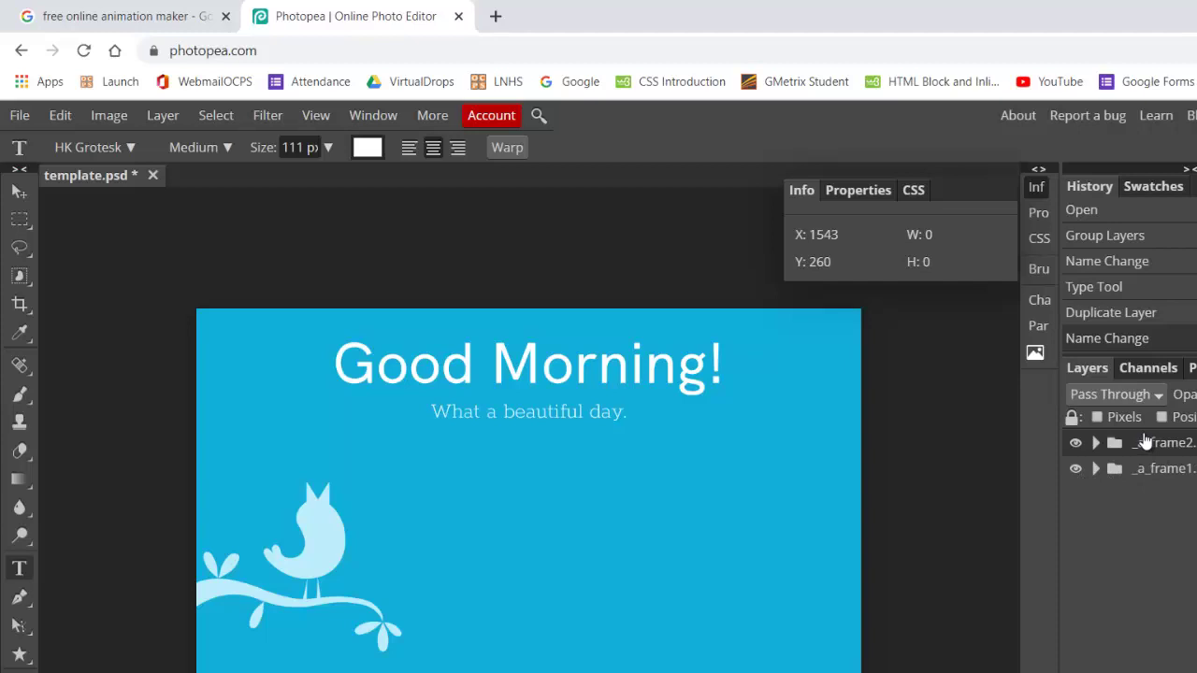
- Hide _a_frame1, expand _a_frame2 and its bird2 group, previewing a green background without applying it
{"action": "left_click", "coordinate": [1076, 471]}
{"action": "left_click", "coordinate": [1097, 444]}
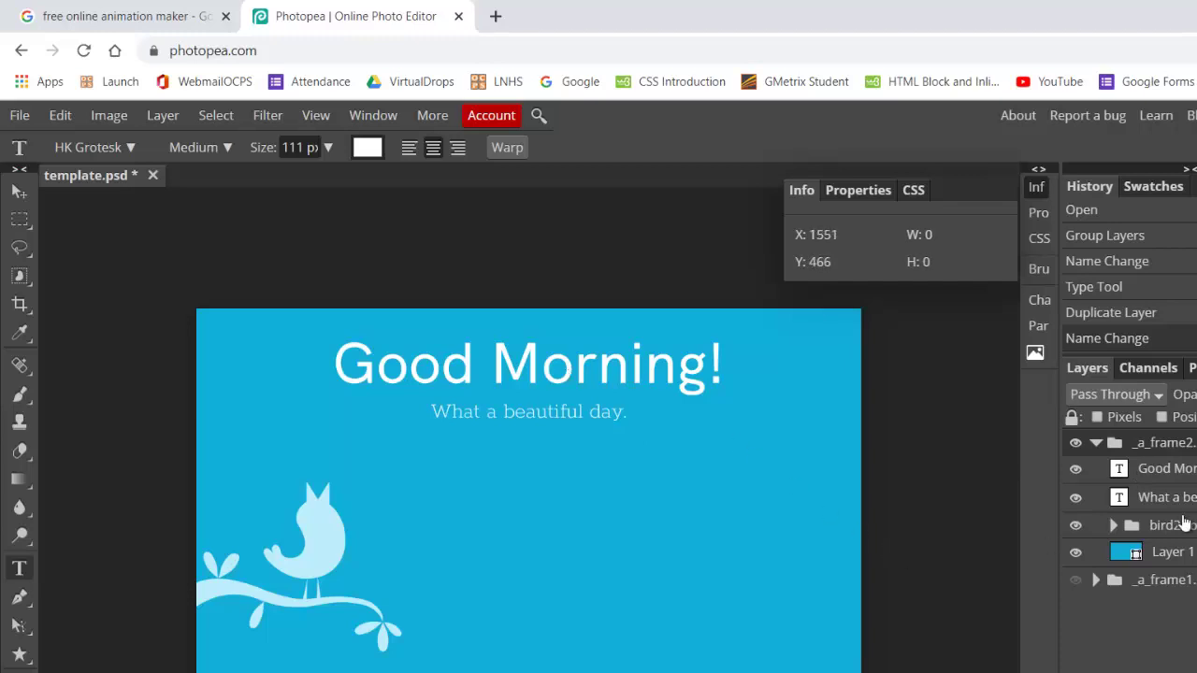
{"action": "left_click", "coordinate": [1129, 553]}
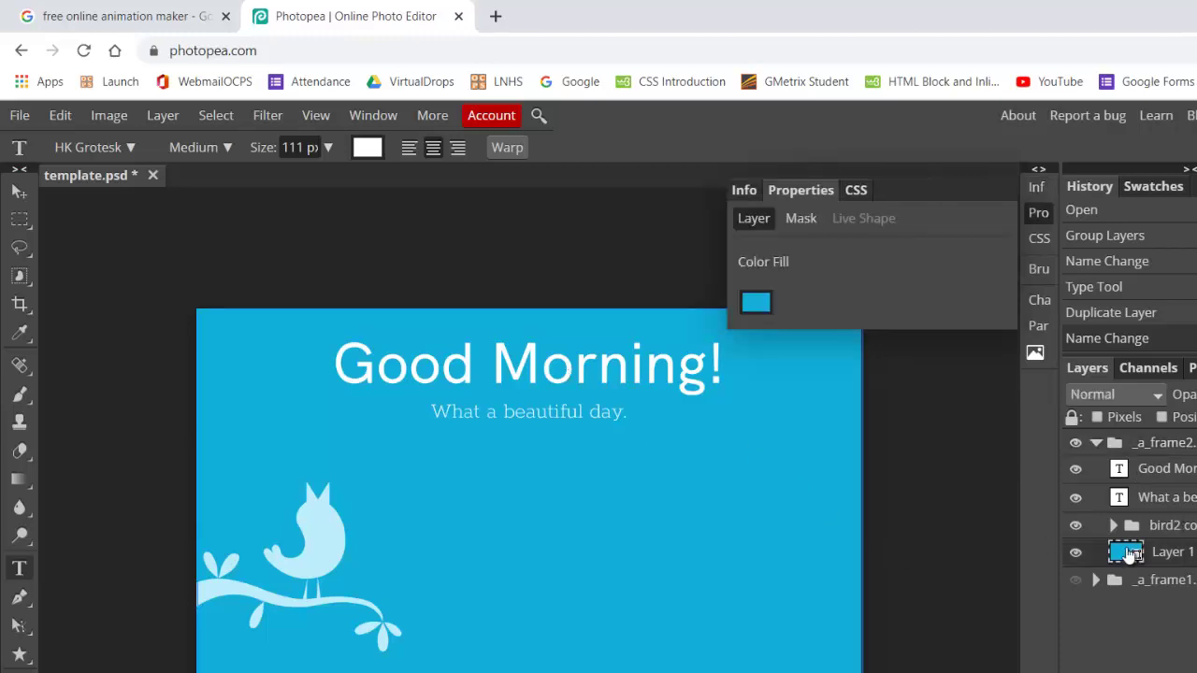
{"action": "left_click", "coordinate": [757, 303]}
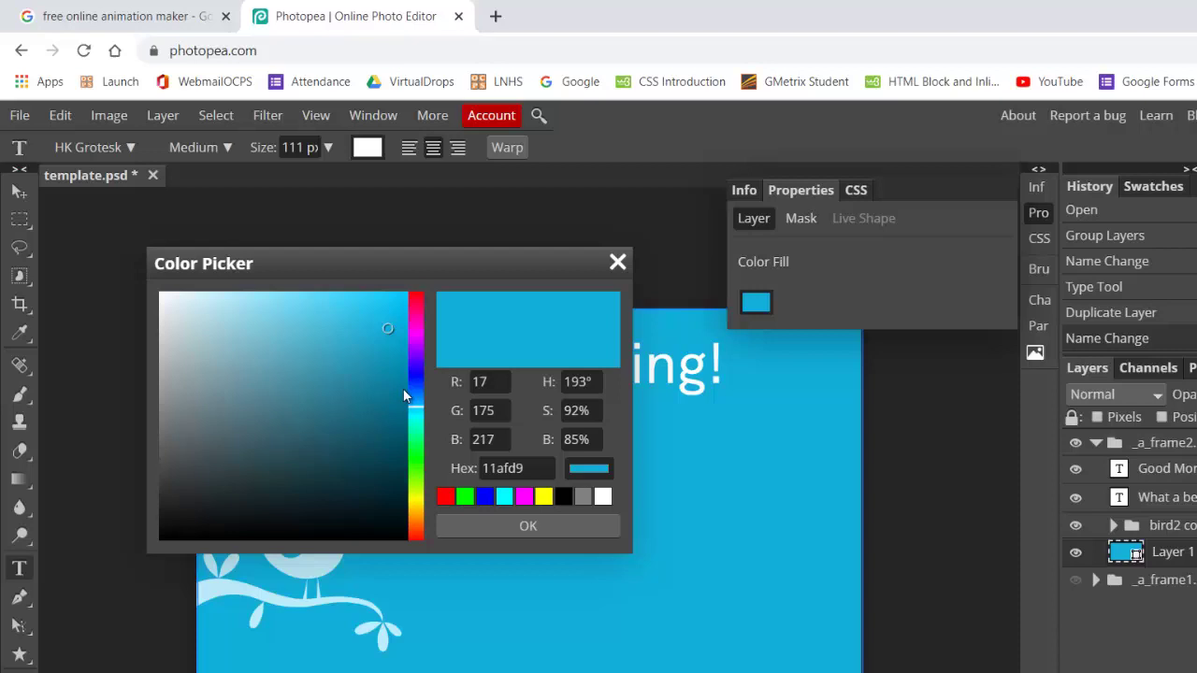
{"action": "left_click", "coordinate": [415, 458]}
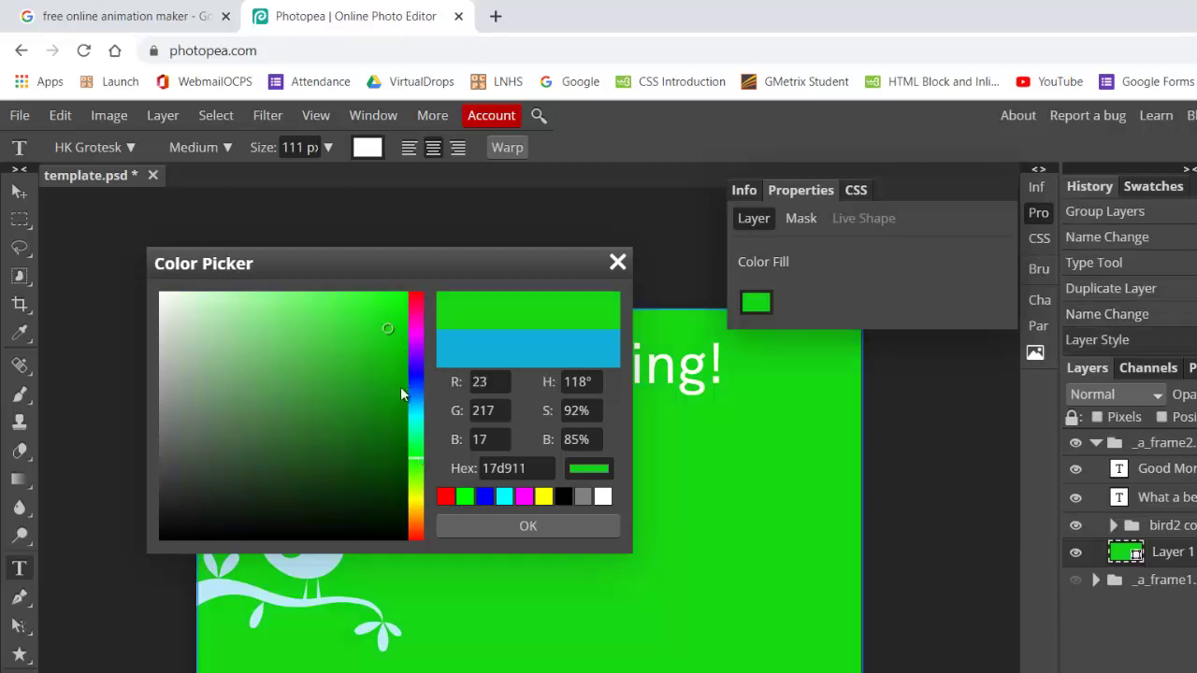
{"action": "left_click", "coordinate": [618, 262]}
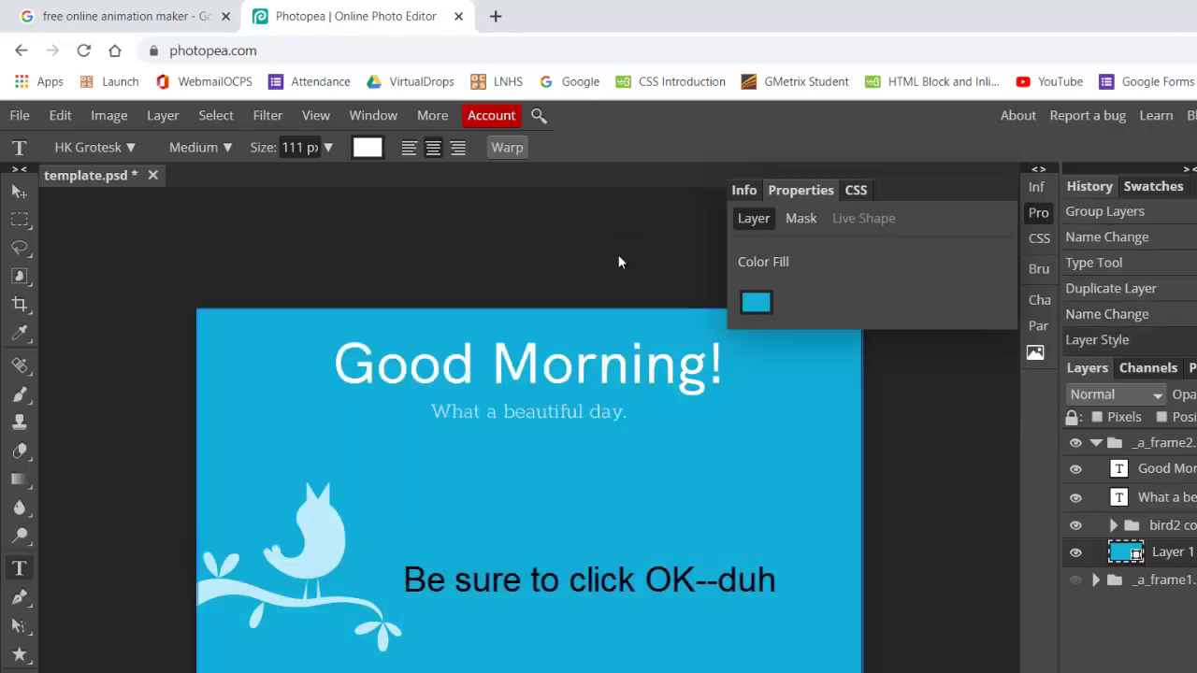
{"action": "left_click", "coordinate": [1114, 527]}
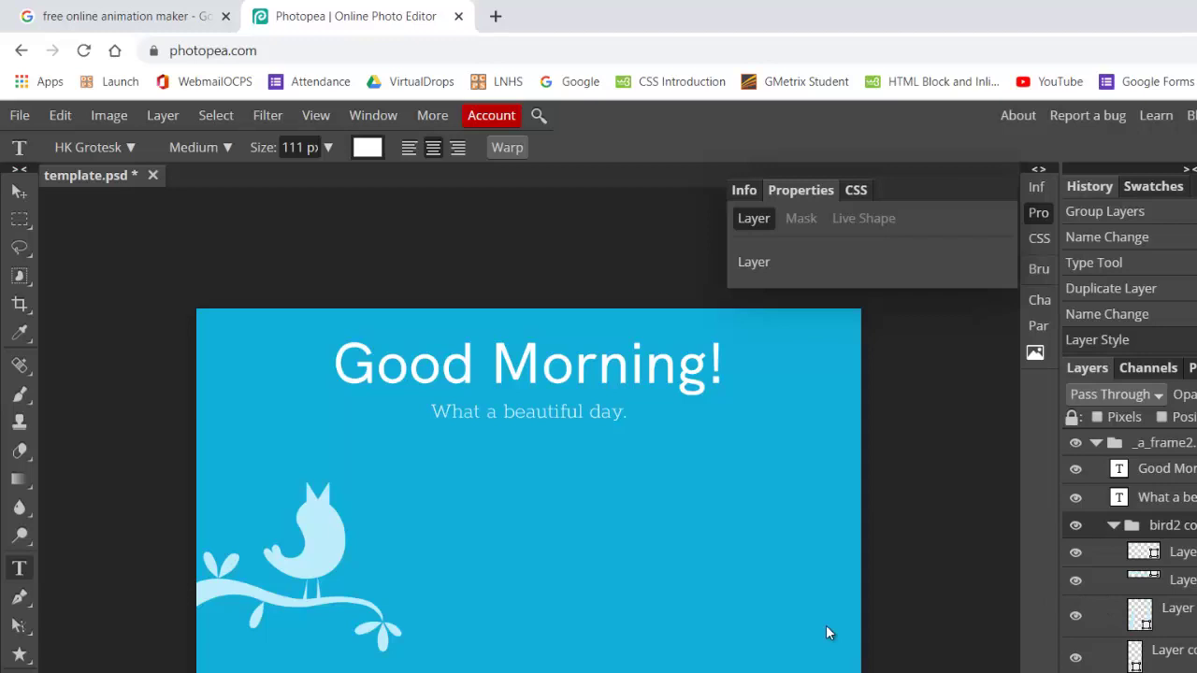
- Find the beak layer among the bird2 layers by toggling visibility, then select it
{"action": "left_click", "coordinate": [1075, 616]}
{"action": "left_click", "coordinate": [1075, 617]}
{"action": "left_click", "coordinate": [1076, 658]}
{"action": "left_click", "coordinate": [1075, 659]}
{"action": "left_click", "coordinate": [1075, 551]}
{"action": "left_click", "coordinate": [1076, 552]}
{"action": "left_click", "coordinate": [1169, 552]}
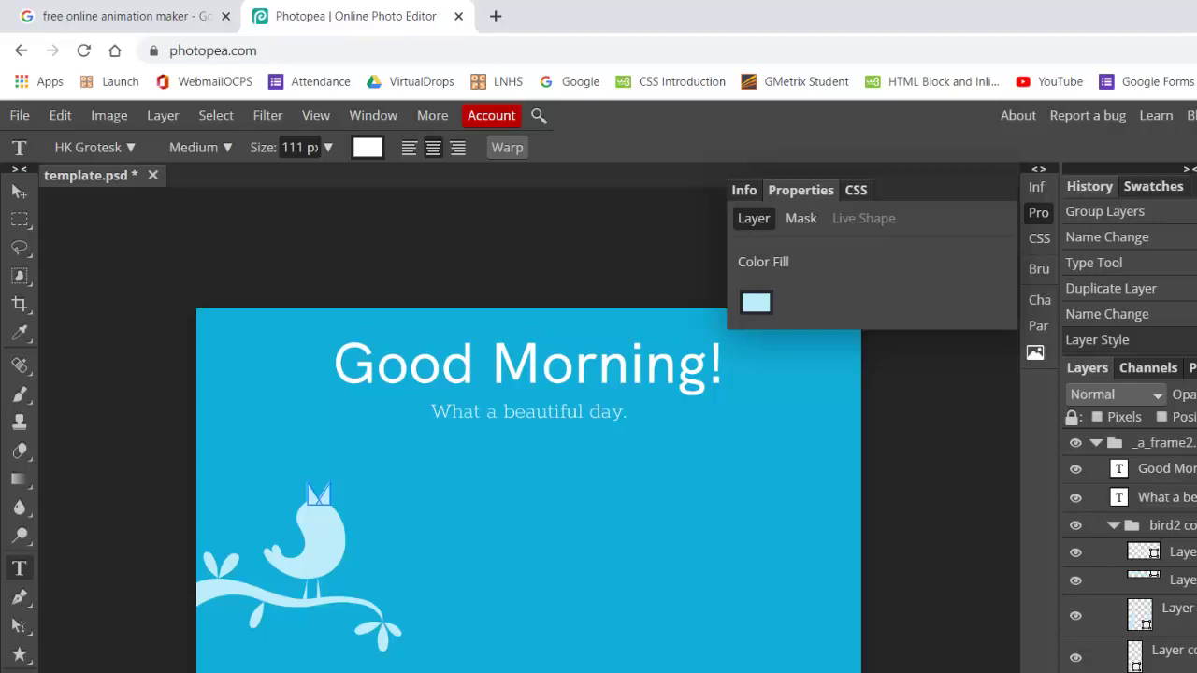
- Rotate the beak 35.9° and move it back onto the bird's head
{"action": "key", "text": "ctrl+alt+t"}
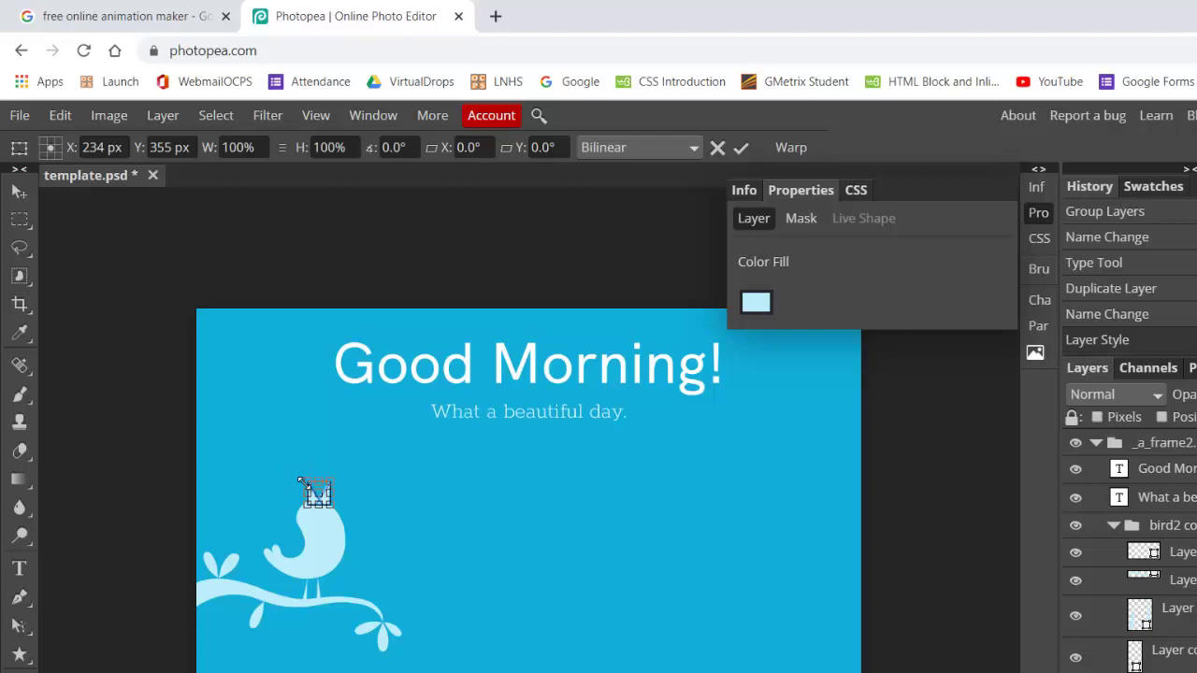
{"action": "scroll", "coordinate": [301, 481], "scroll_direction": "up", "scroll_amount": 2}
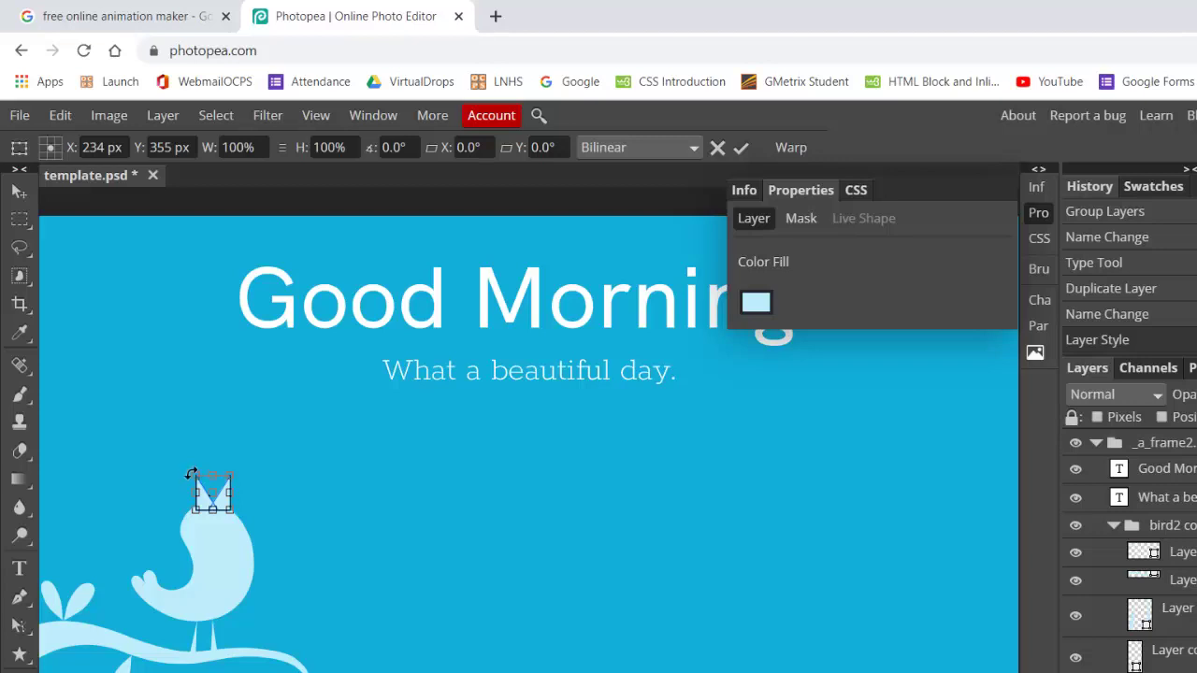
{"action": "left_click_drag", "start_coordinate": [191, 474], "coordinate": [208, 463]}
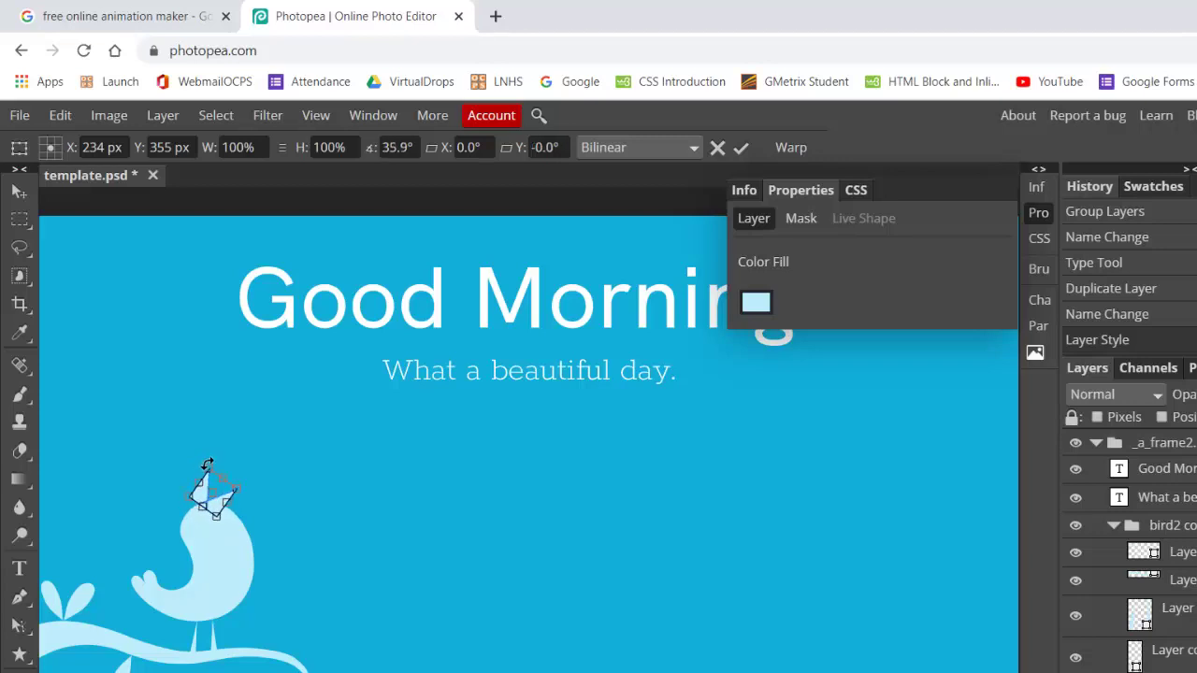
{"action": "left_click_drag", "start_coordinate": [215, 510], "coordinate": [234, 524]}
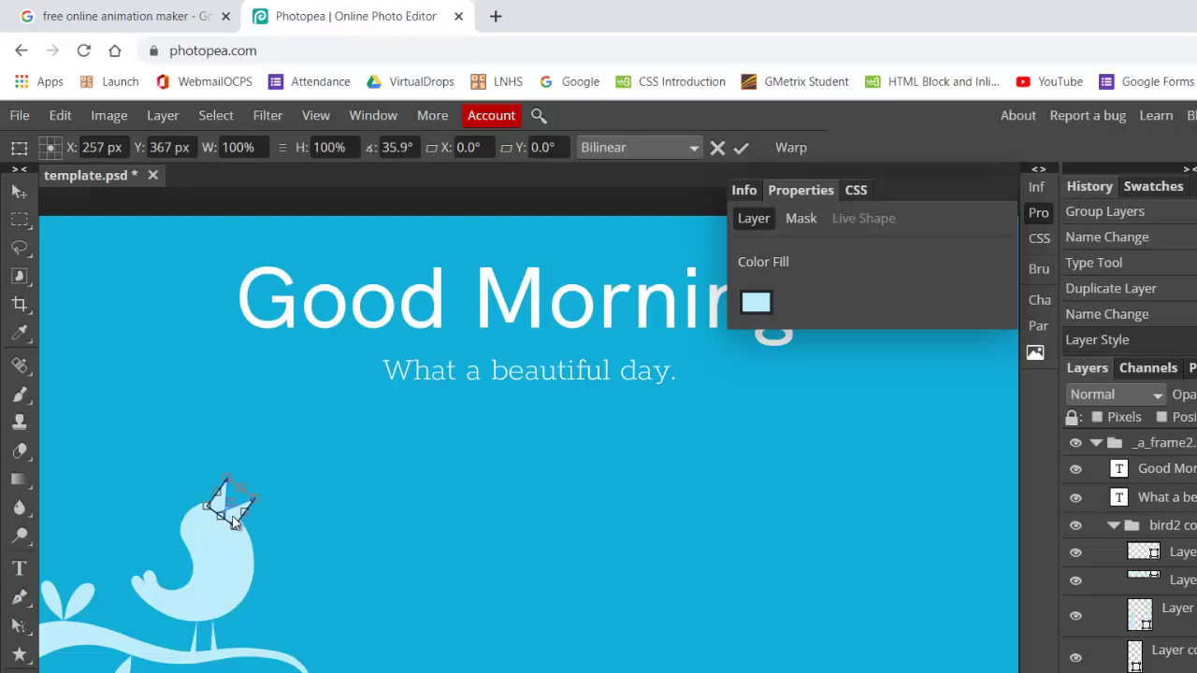
{"action": "left_click", "coordinate": [741, 145]}
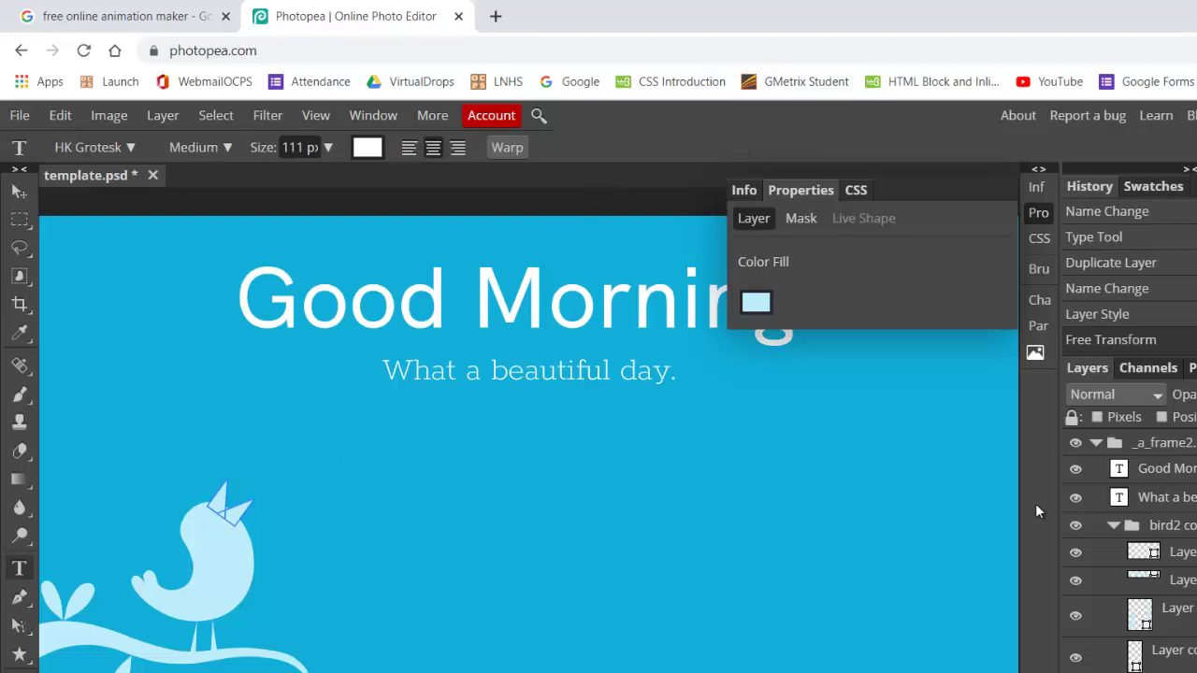
{"action": "left_click", "coordinate": [1096, 443]}
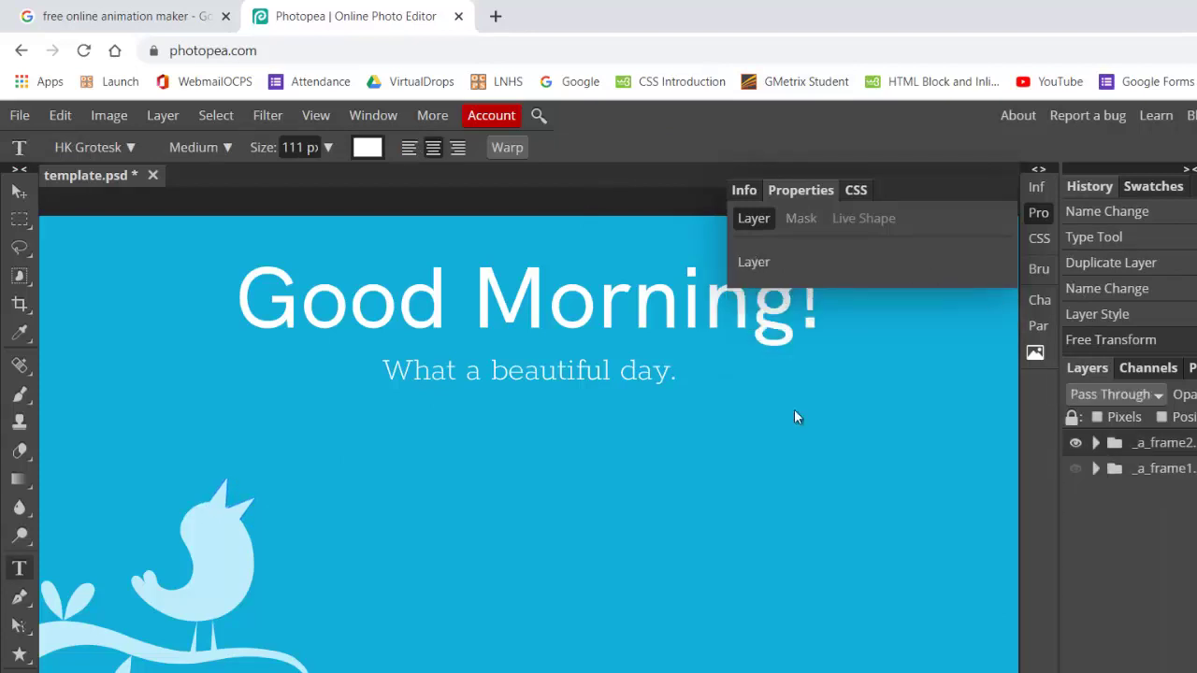
- Toggle between _a_frame1 and _a_frame2 to compare, leaving _a_frame2 visible and expanded
{"action": "left_click", "coordinate": [1076, 443]}
{"action": "left_click", "coordinate": [1075, 469]}
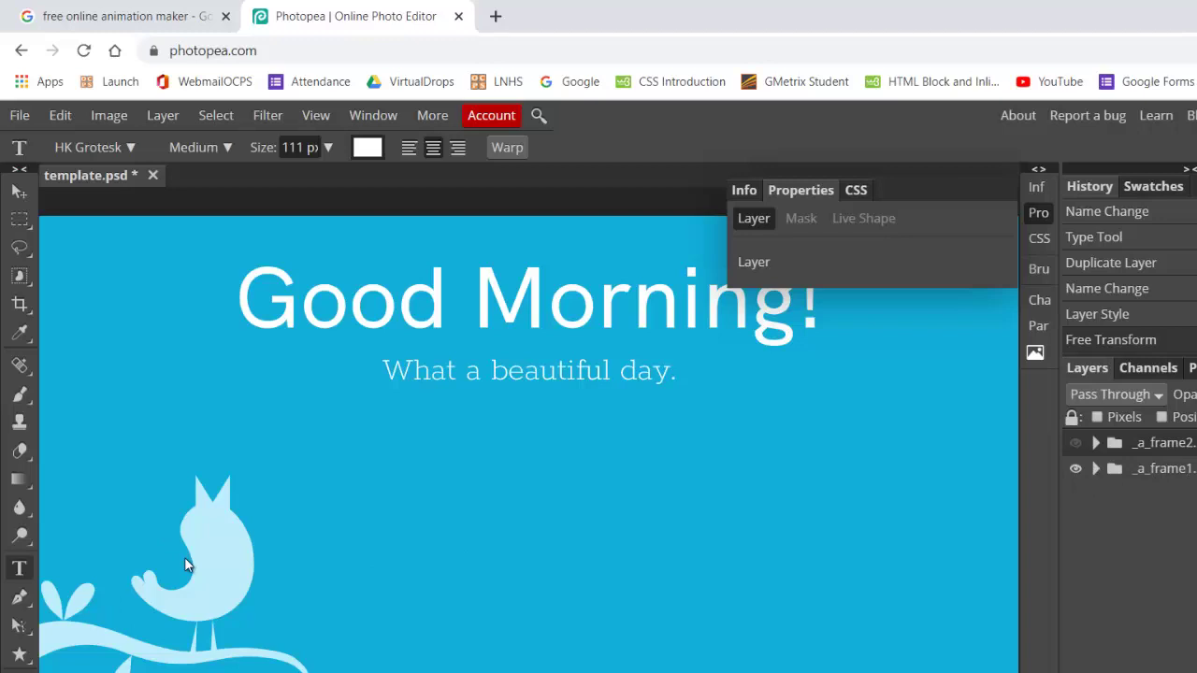
{"action": "left_click", "coordinate": [1076, 468]}
{"action": "left_click", "coordinate": [1075, 443]}
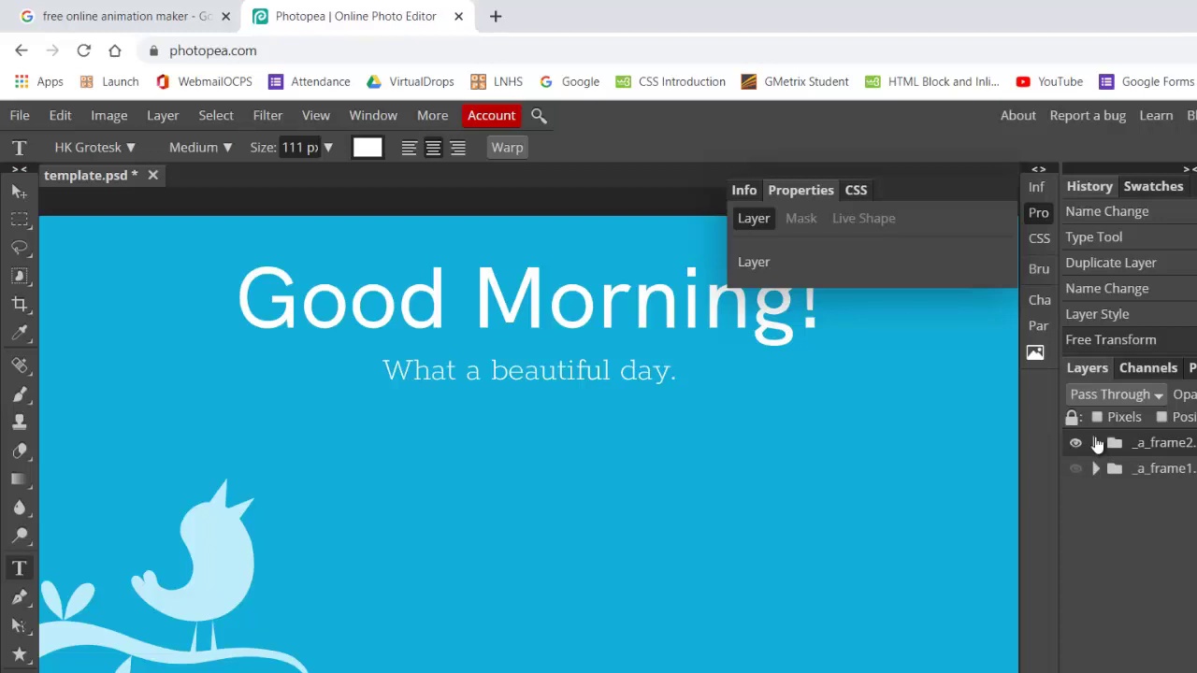
{"action": "left_click", "coordinate": [1097, 443]}
- Set the second frame's Layer 1 colour fill to pure green 00ff00
{"action": "scroll", "coordinate": [1122, 542], "scroll_direction": "down", "scroll_amount": 1}
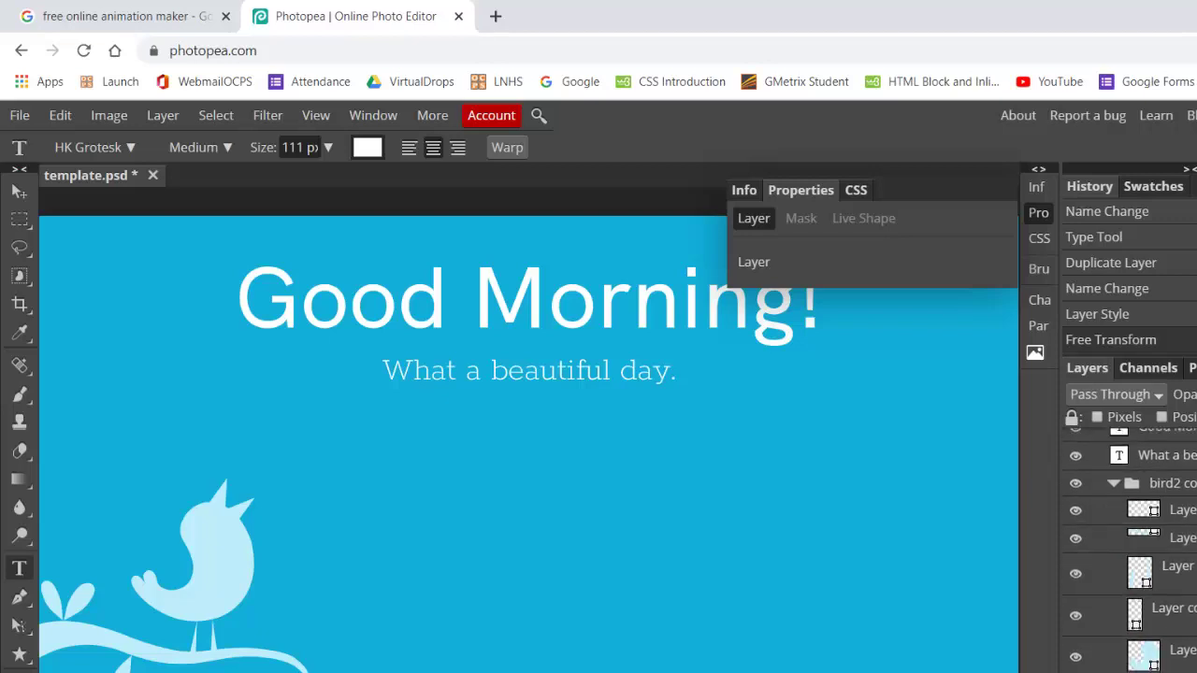
{"action": "left_click", "coordinate": [756, 302]}
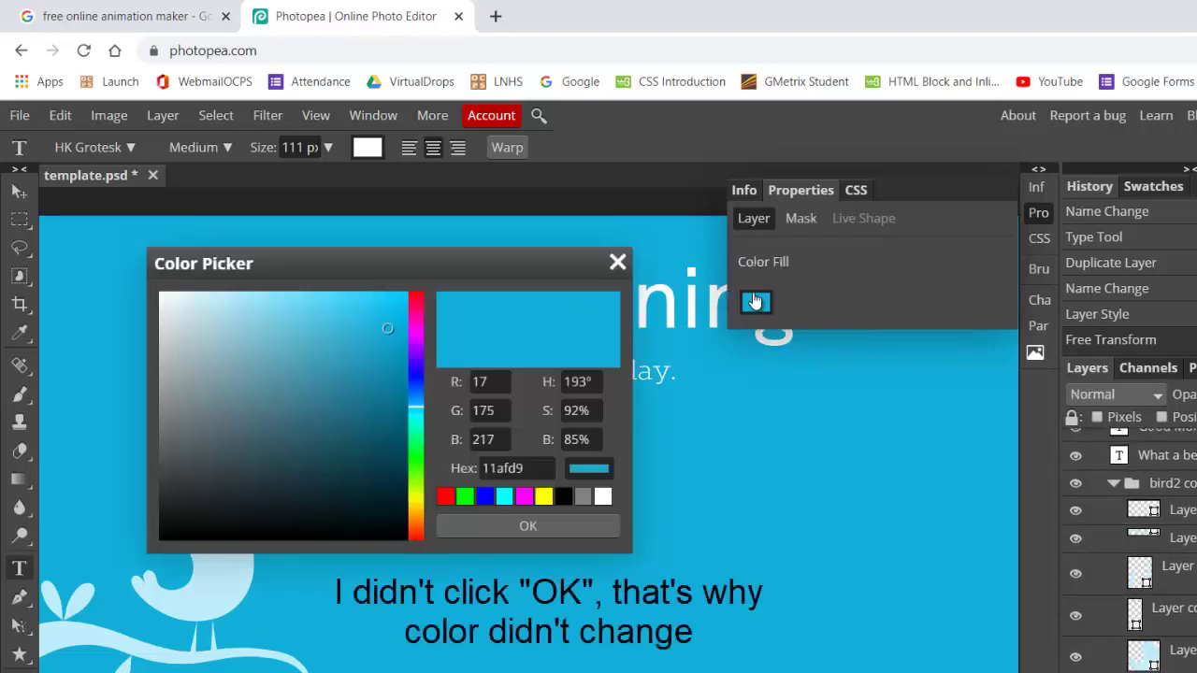
{"action": "left_click", "coordinate": [417, 493]}
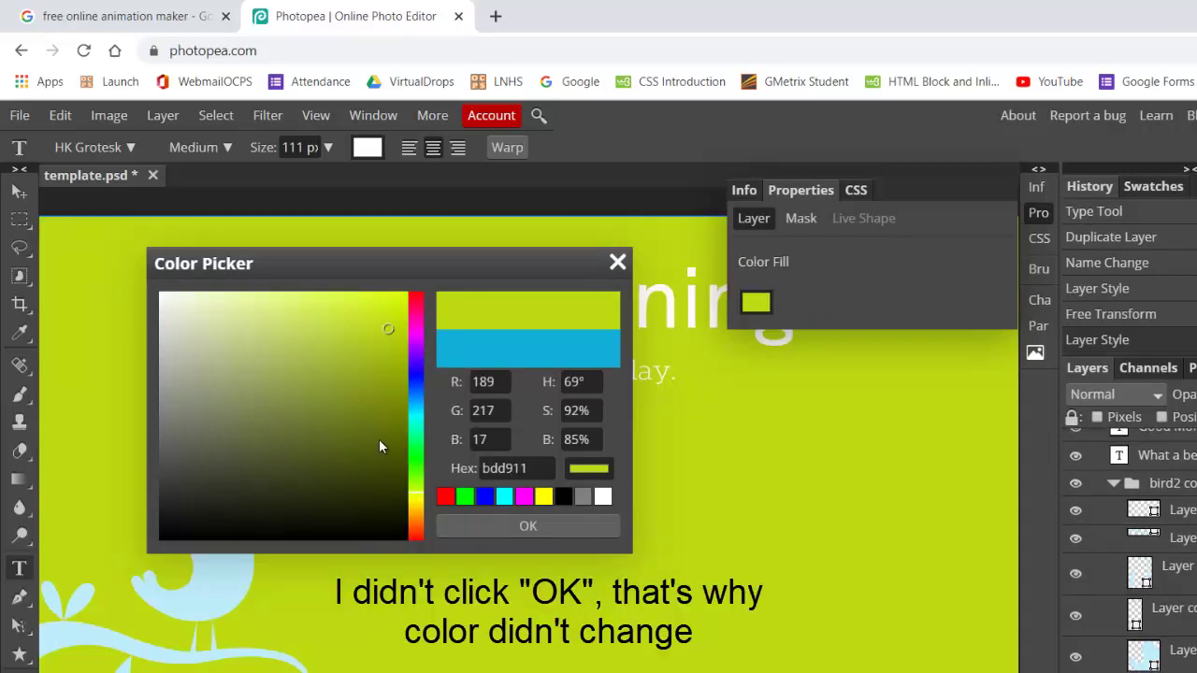
{"action": "left_click_drag", "start_coordinate": [379, 446], "coordinate": [398, 426]}
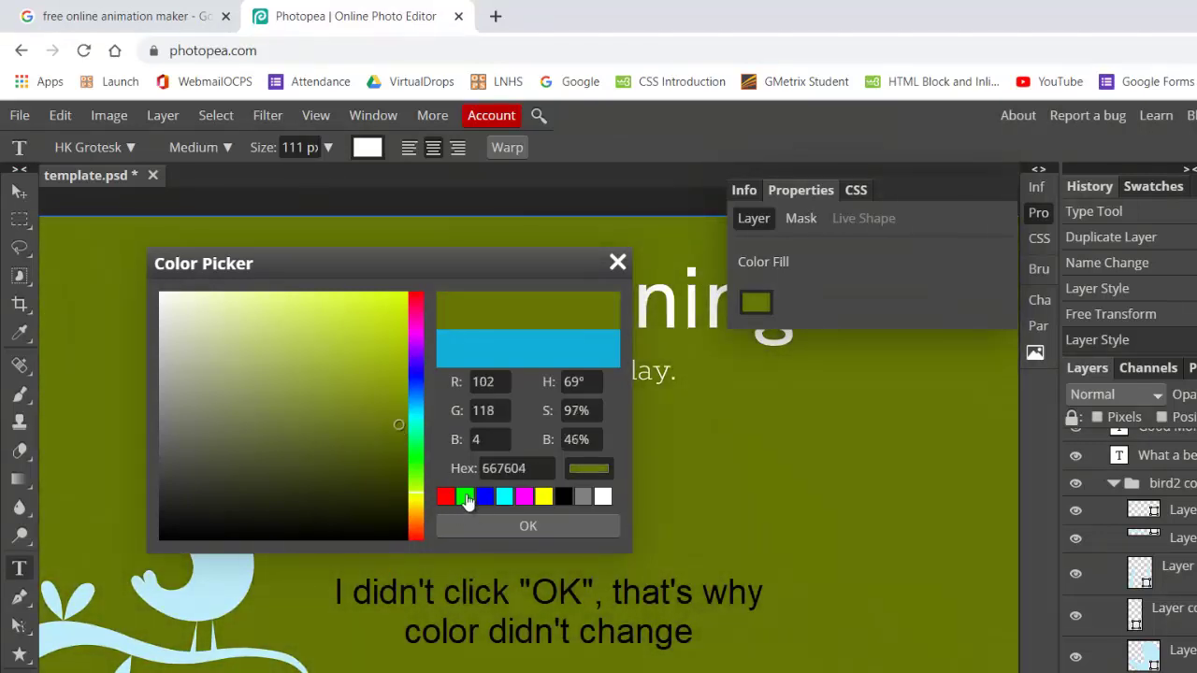
{"action": "left_click", "coordinate": [466, 498]}
{"action": "left_click", "coordinate": [538, 525]}
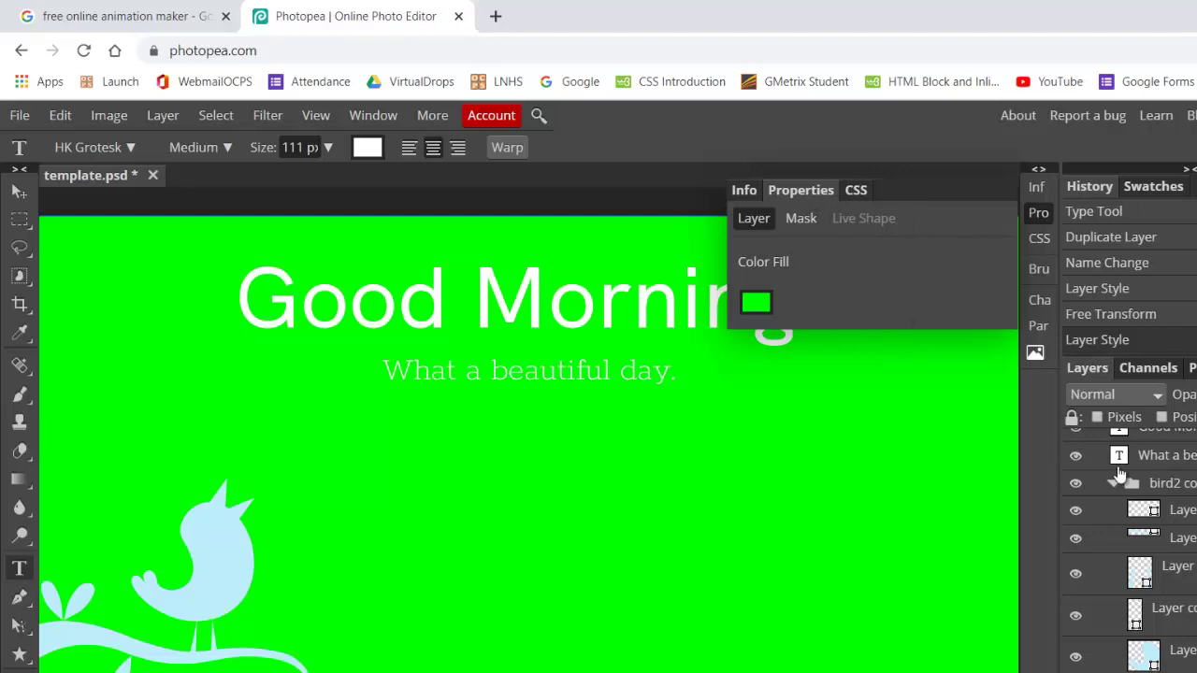
{"action": "scroll", "coordinate": [1120, 510], "scroll_direction": "up", "scroll_amount": 1}
- Compare the blue and green frames, then leave _a_frame2 visible and expanded
{"action": "left_click", "coordinate": [1097, 442]}
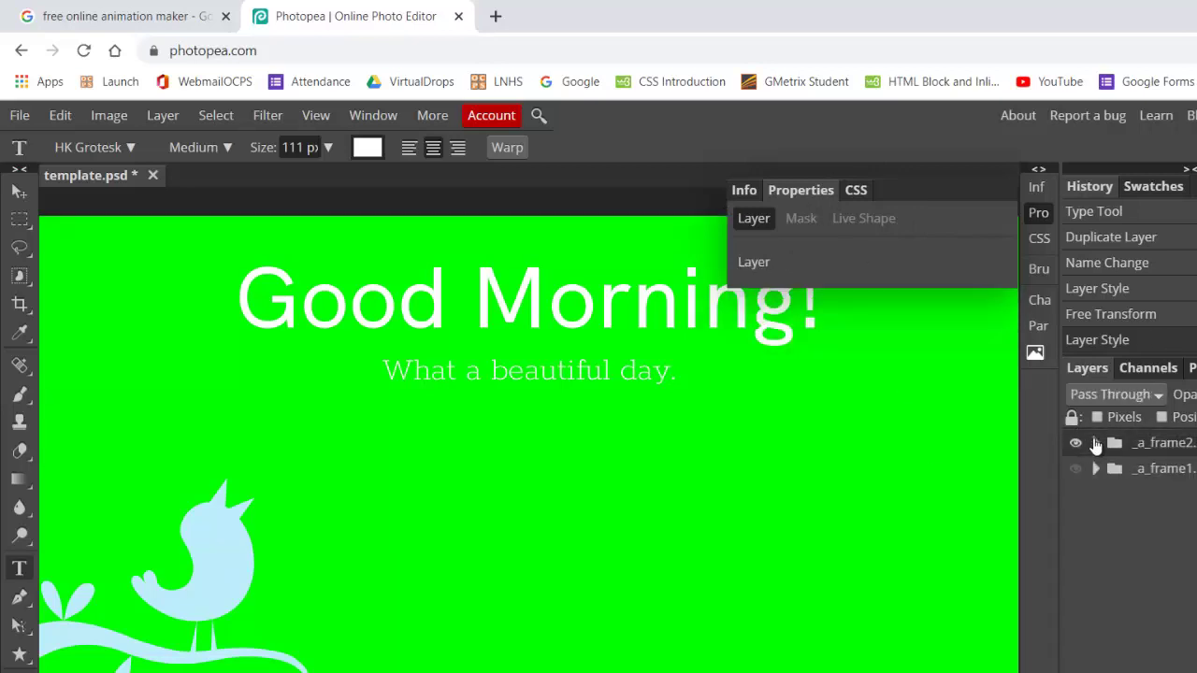
{"action": "left_click", "coordinate": [1075, 445]}
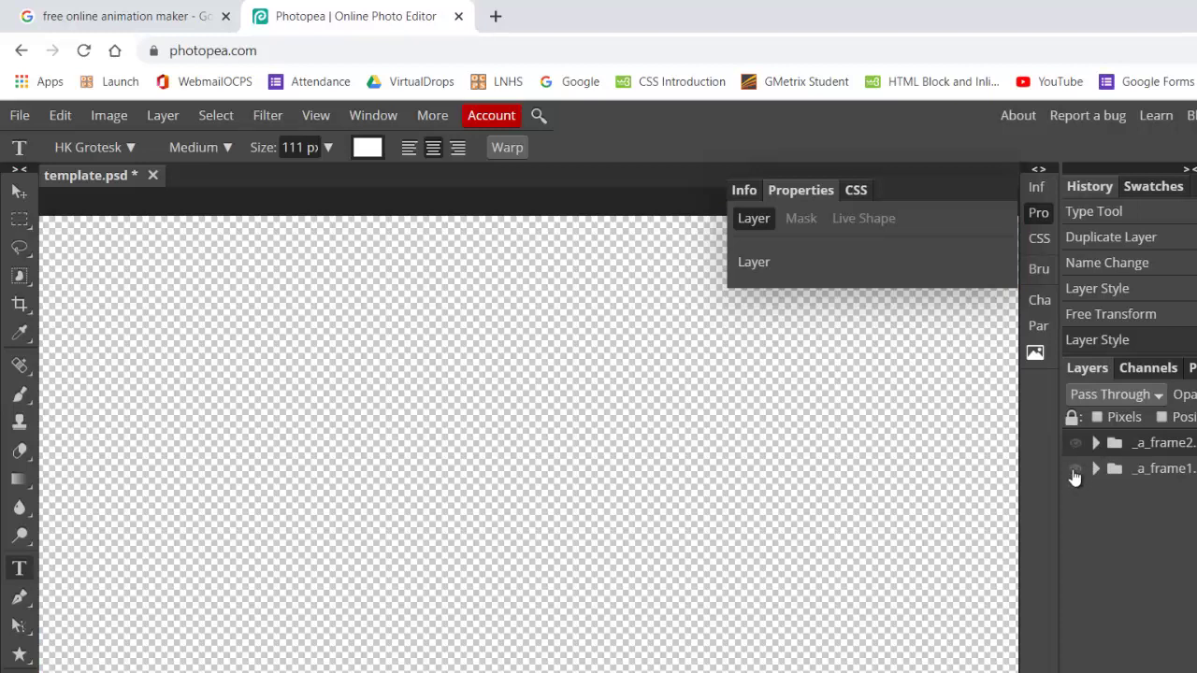
{"action": "left_click", "coordinate": [1076, 470]}
{"action": "left_click", "coordinate": [1075, 470]}
{"action": "left_click", "coordinate": [1076, 444]}
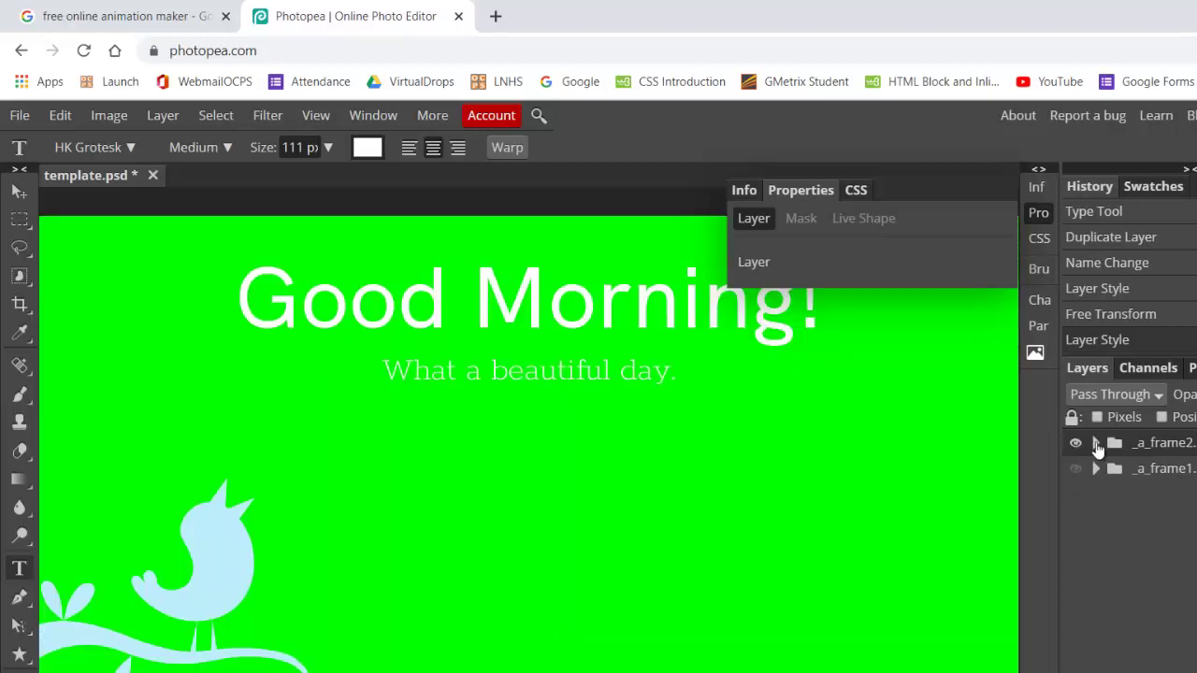
{"action": "left_click", "coordinate": [1096, 444]}
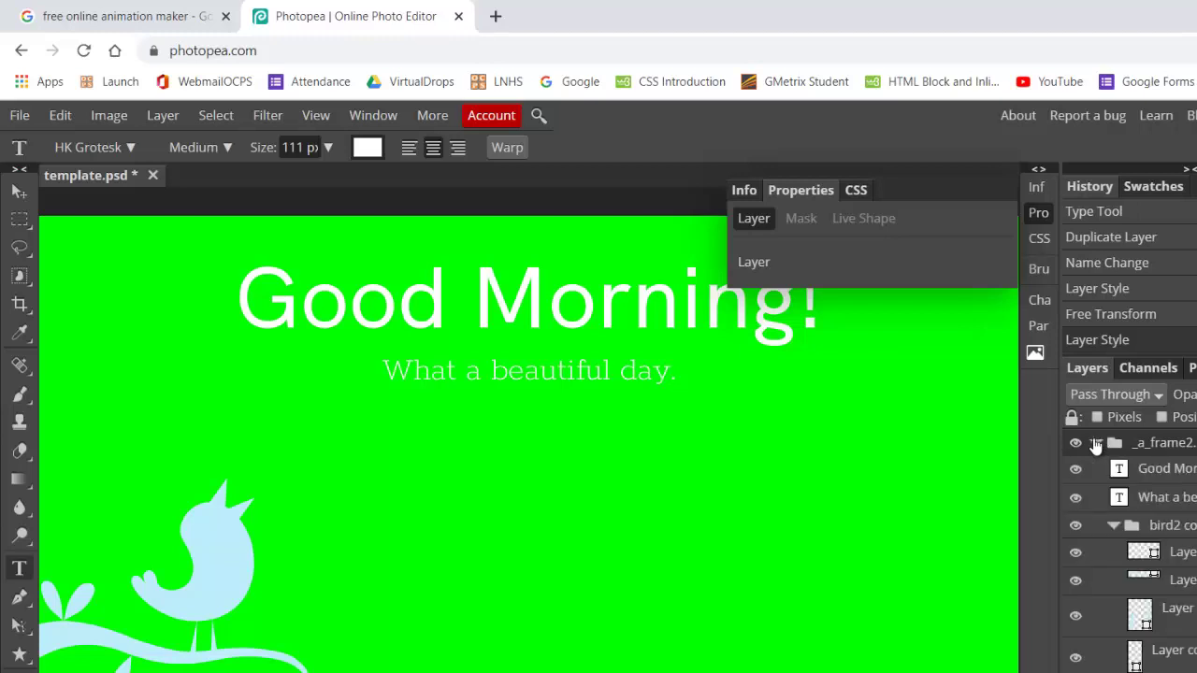
- Replace the subtitle with 'Go outside for a stroll to watch the birds!'
{"action": "double_click", "coordinate": [1119, 497]}
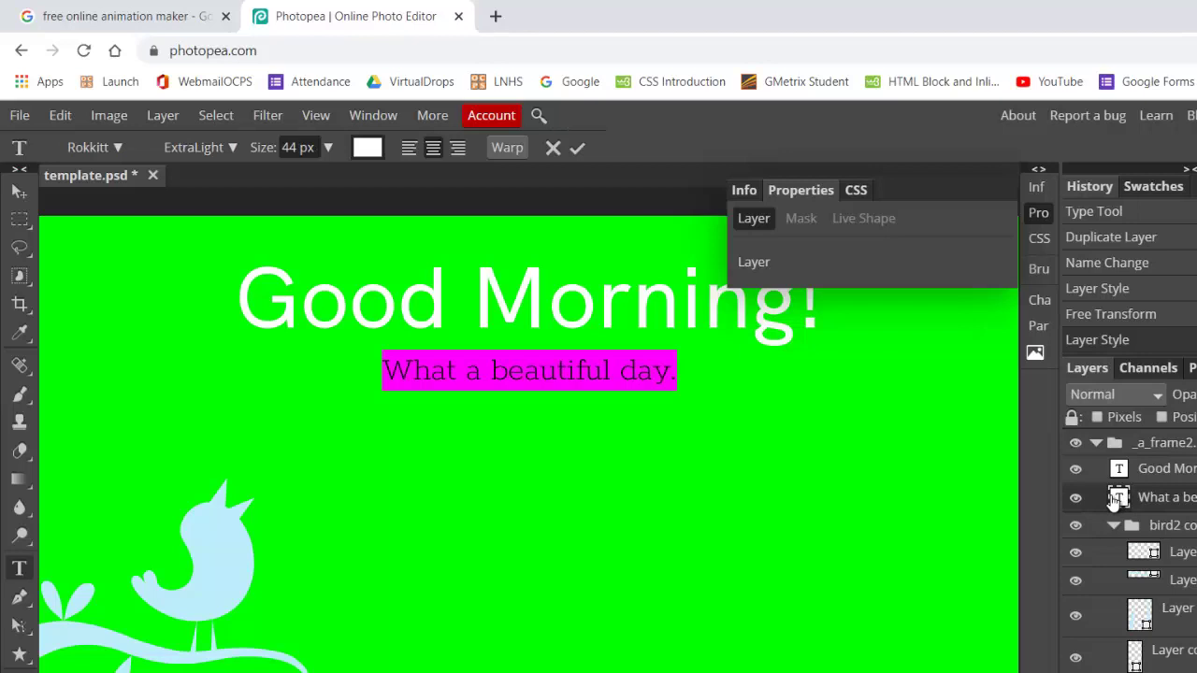
{"action": "type", "text": "Go"}
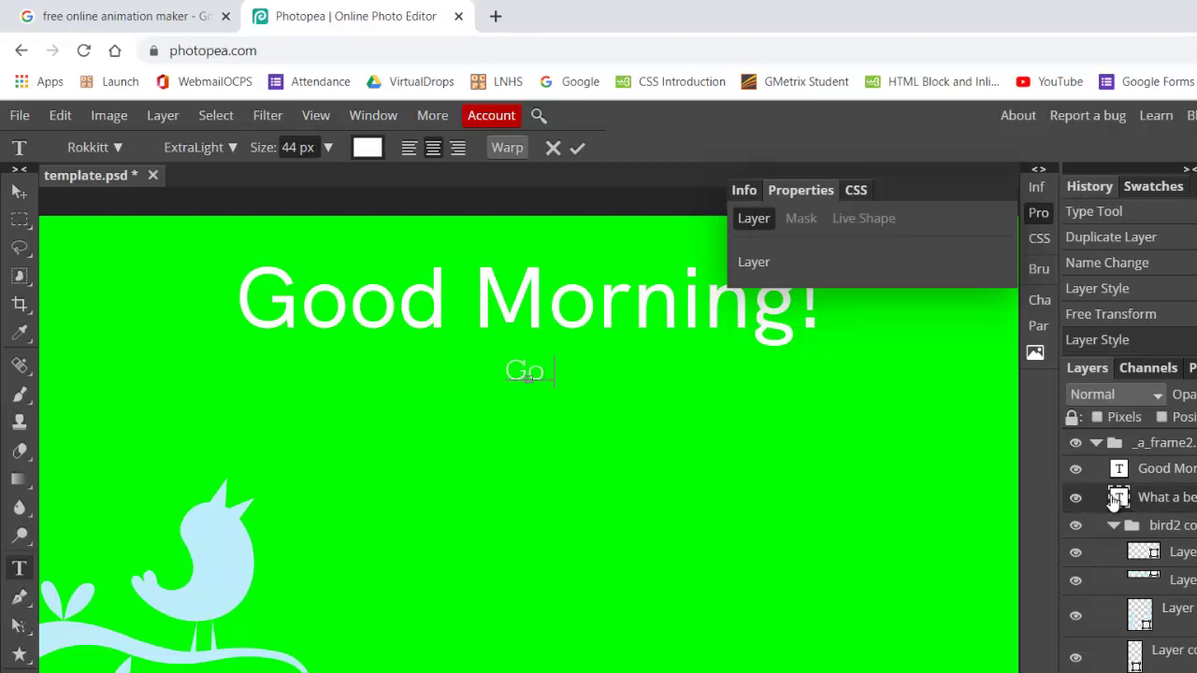
{"action": "type", "text": " outside for a"}
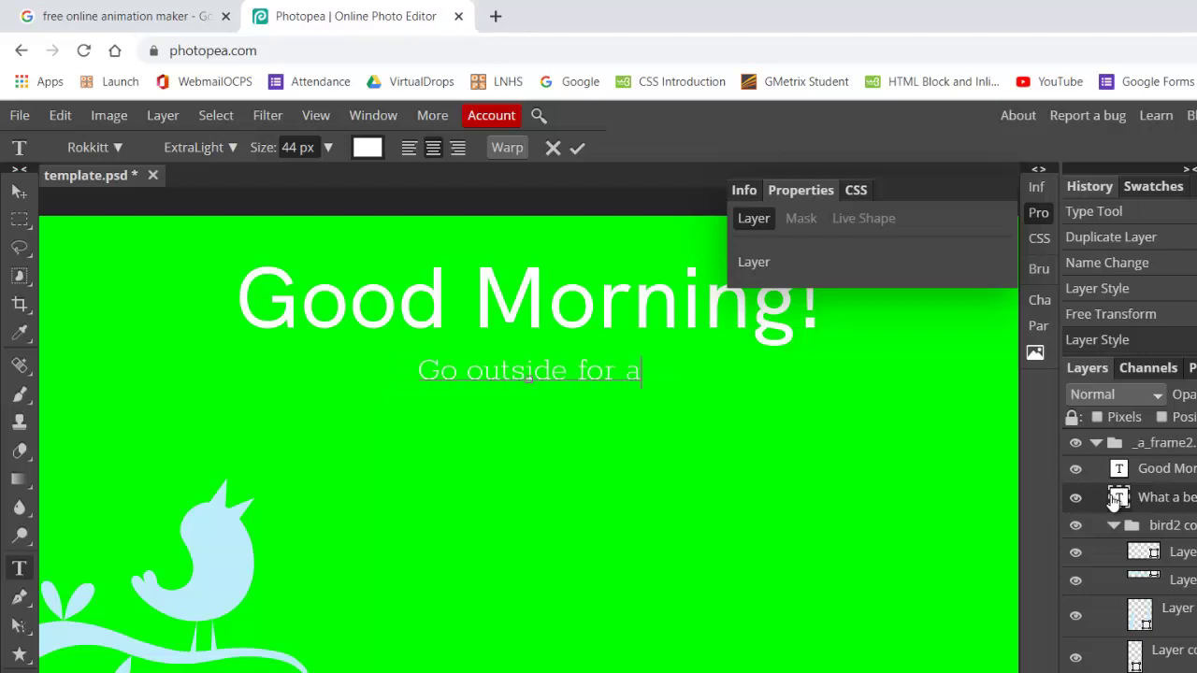
{"action": "type", "text": " s"}
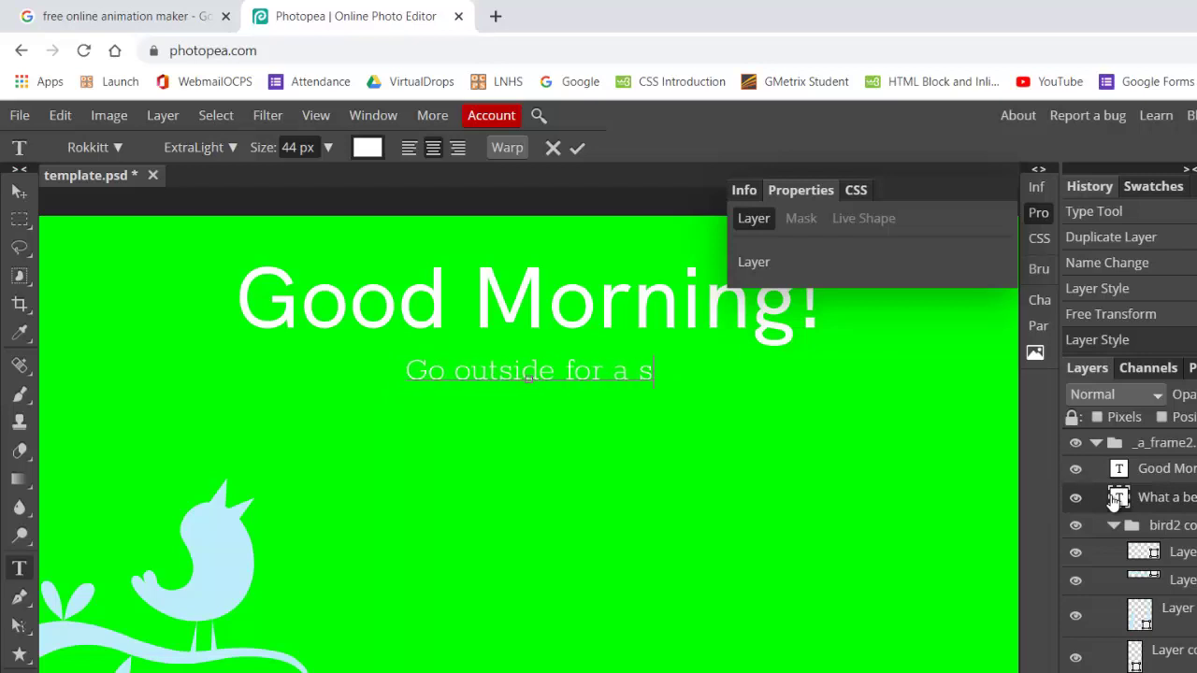
{"action": "type", "text": "troll to watch the "}
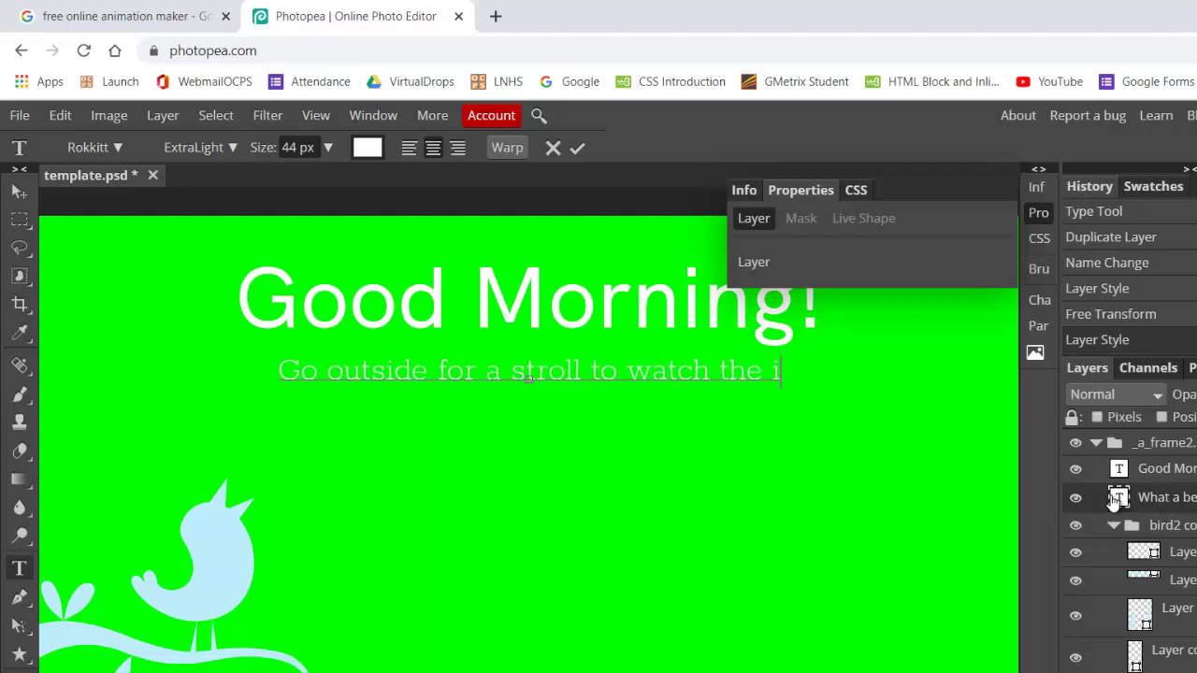
{"action": "type", "text": "birds!"}
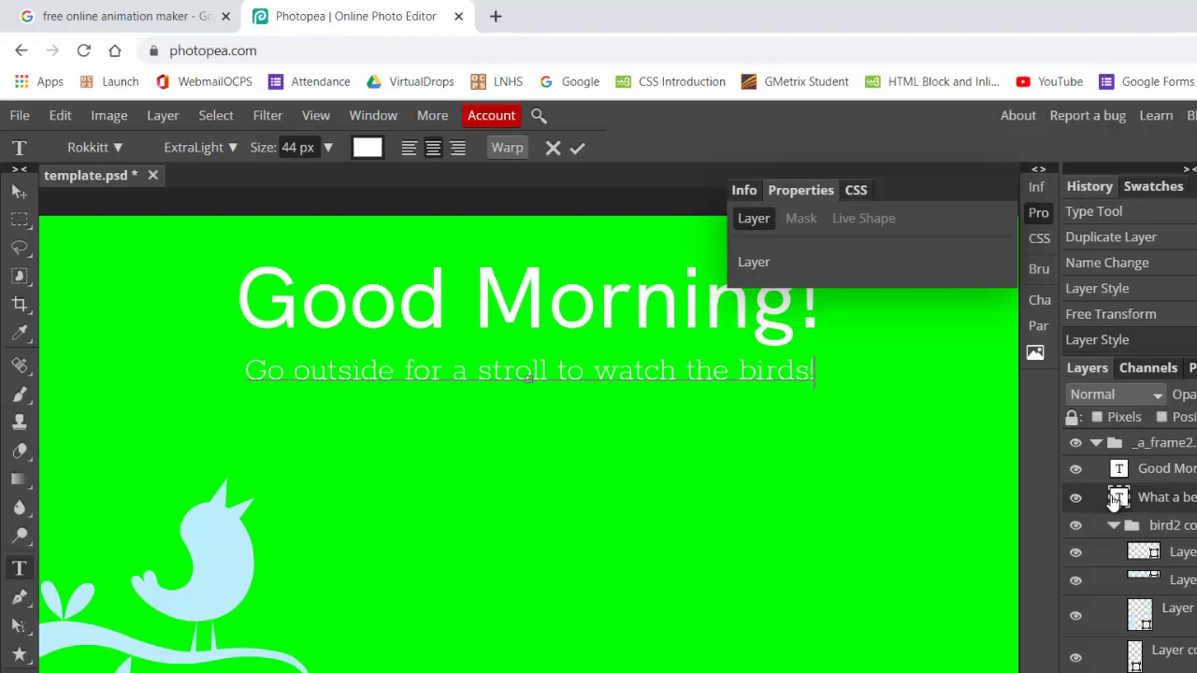
{"action": "left_click", "coordinate": [1096, 442]}
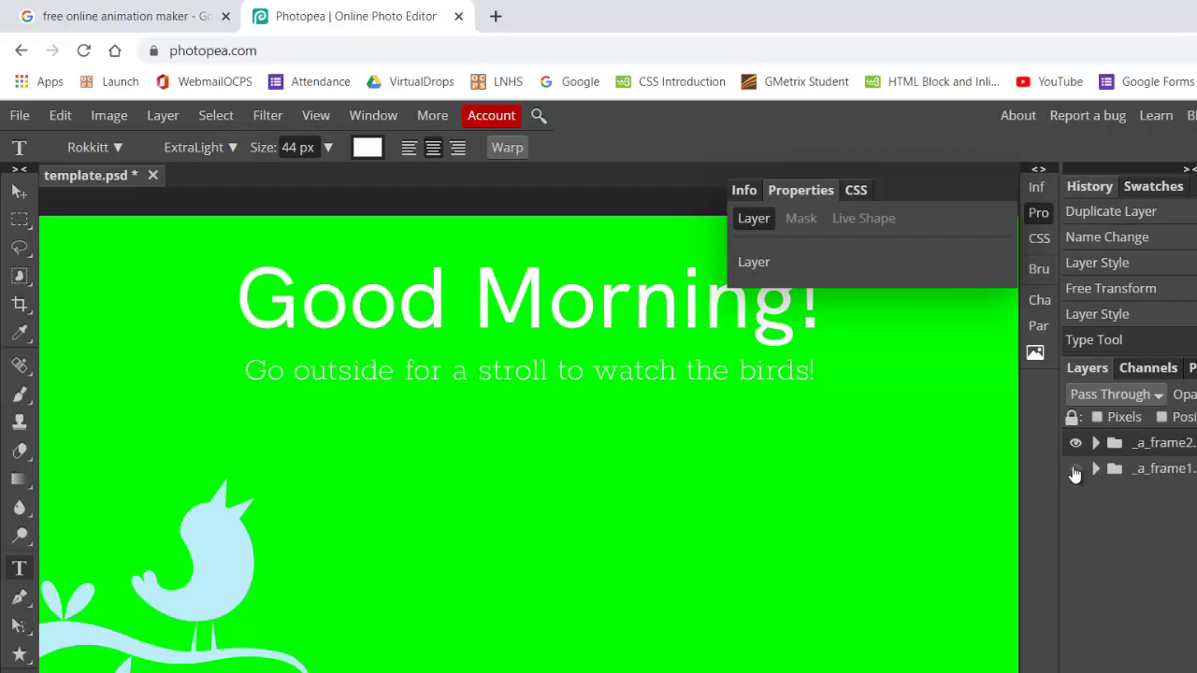
- Export the banner as an animated GIF with speed set to 25% and save it
{"action": "left_click", "coordinate": [20, 117]}
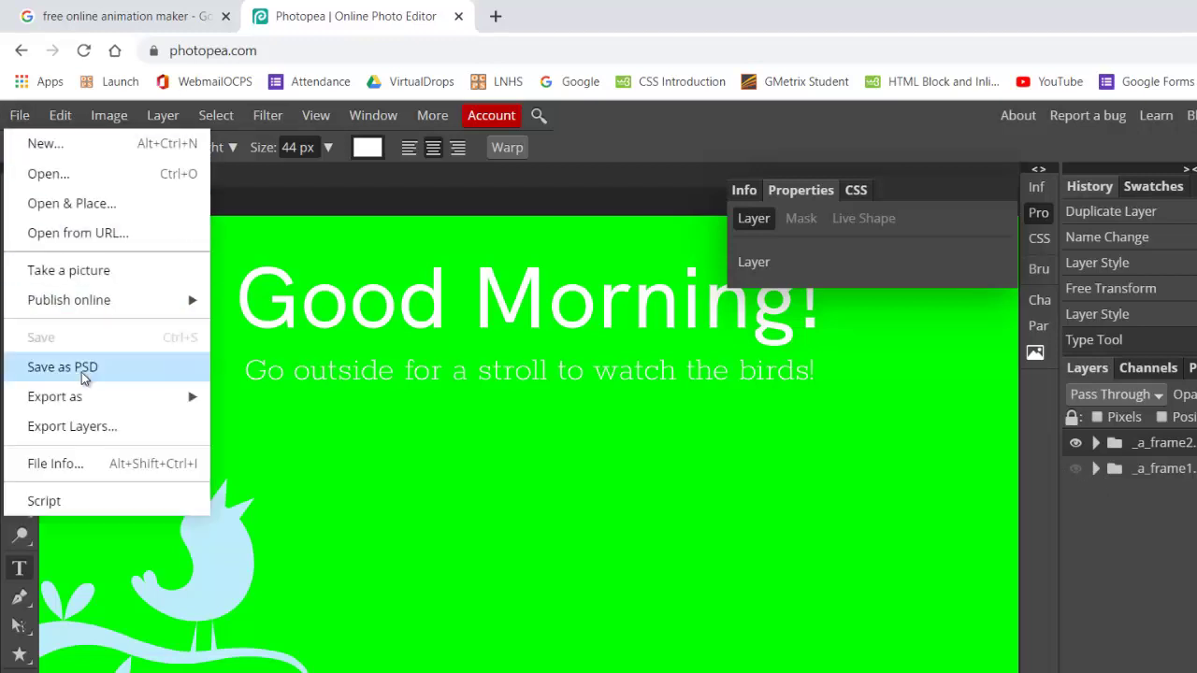
{"action": "mouse_move", "coordinate": [106, 406]}
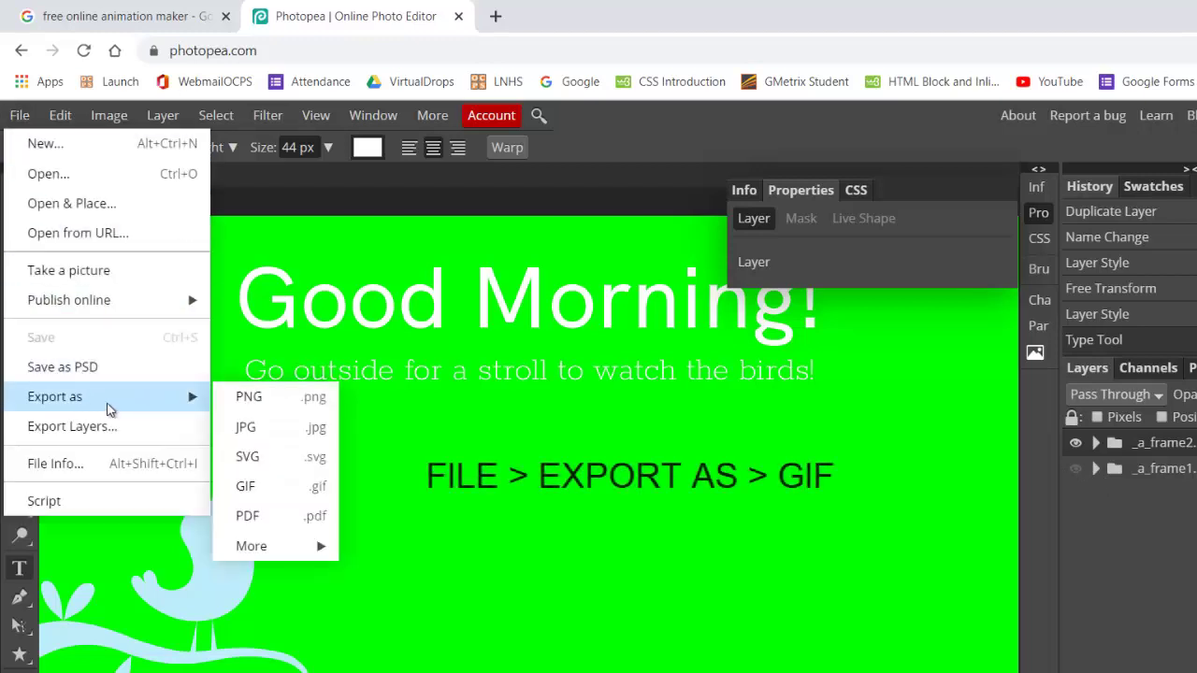
{"action": "left_click", "coordinate": [249, 487]}
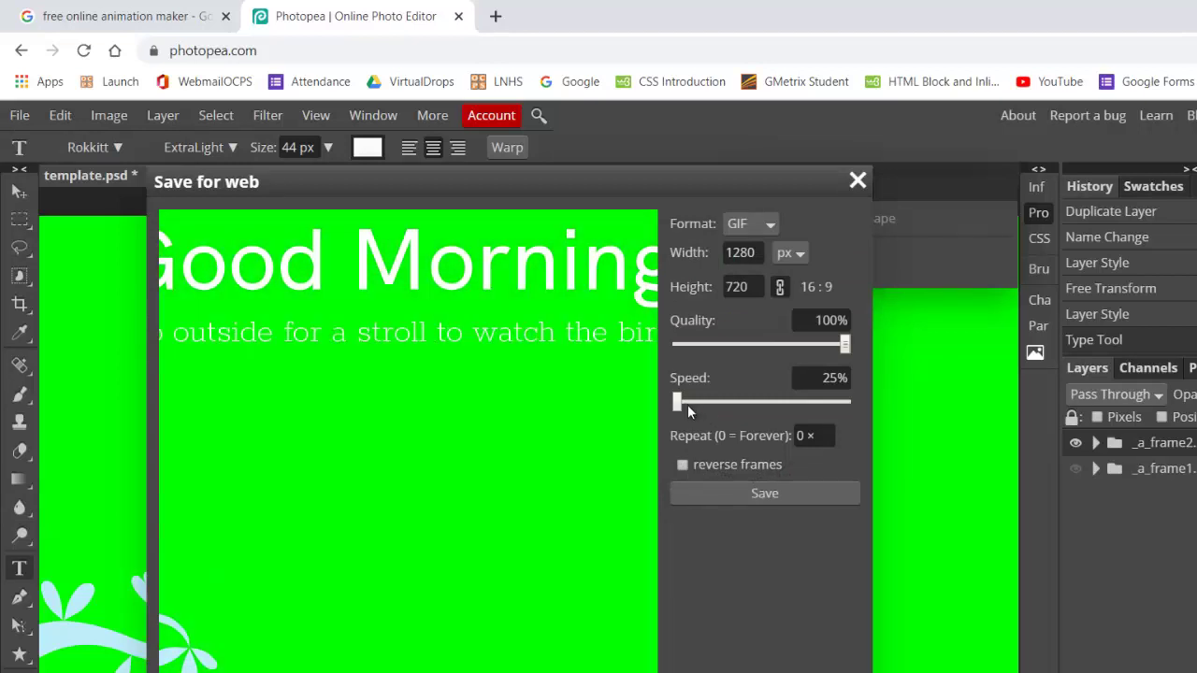
{"action": "left_click_drag", "start_coordinate": [680, 405], "coordinate": [752, 403]}
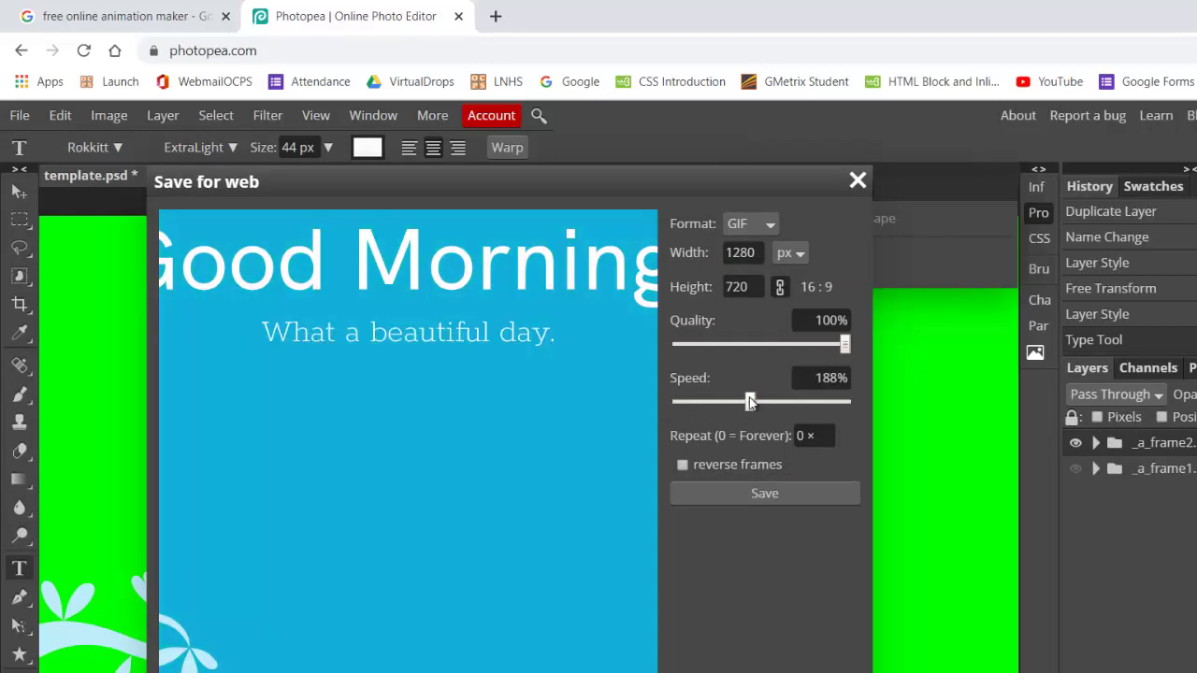
{"action": "left_click_drag", "start_coordinate": [662, 409], "coordinate": [656, 409]}
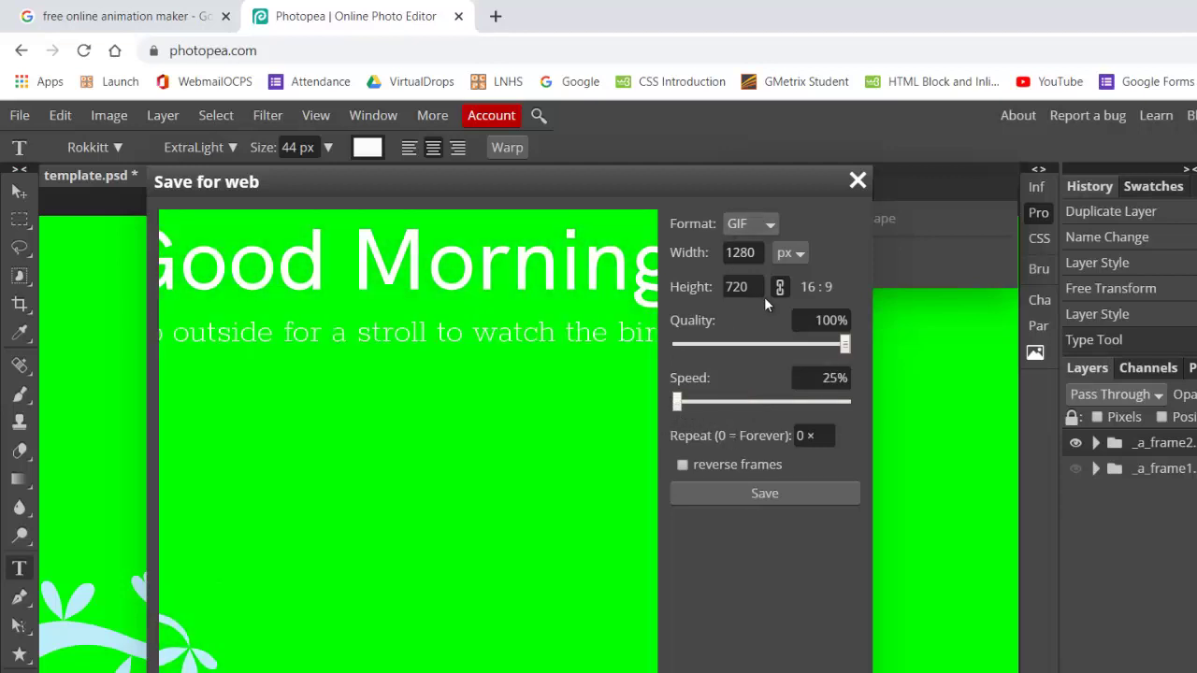
{"action": "left_click", "coordinate": [767, 491]}
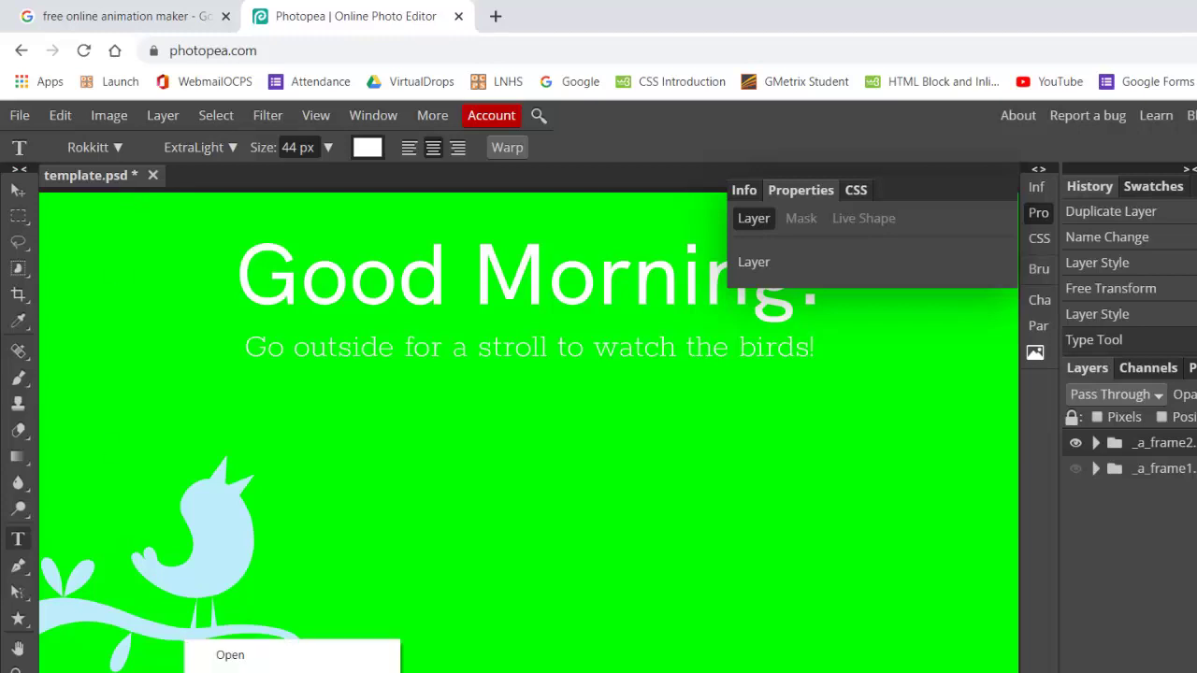
- Open the Downloads folder, find the exported animation.gif, and open it to play
{"action": "left_click", "coordinate": [230, 655]}
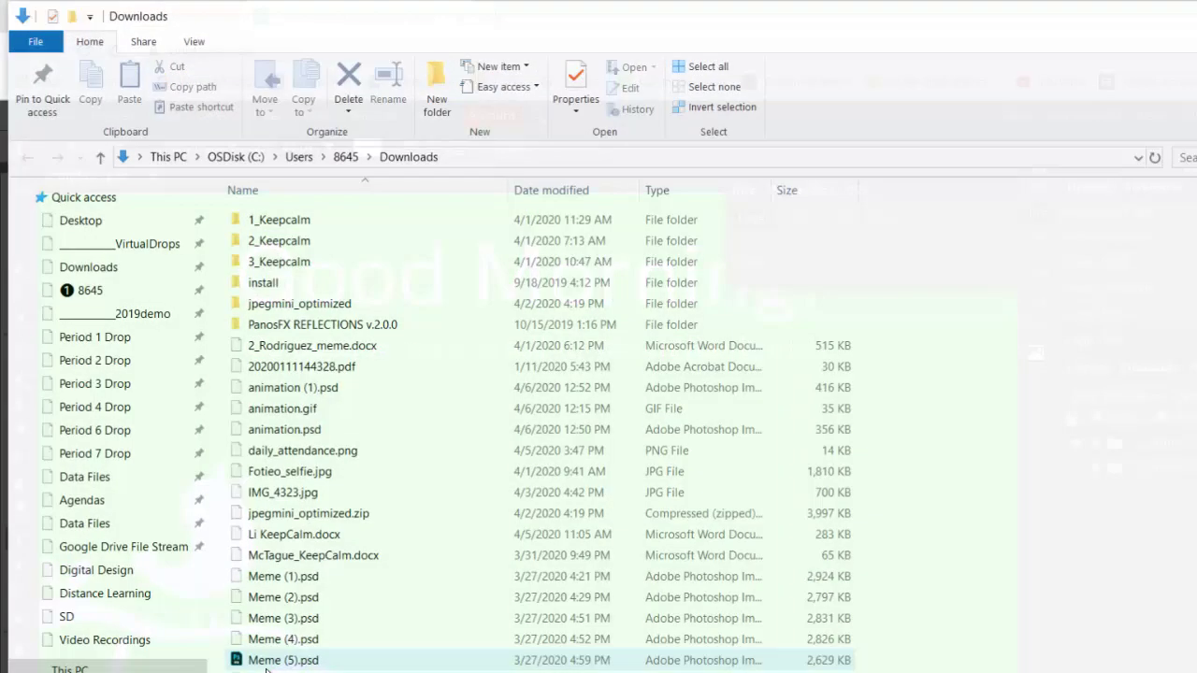
{"action": "scroll", "coordinate": [374, 437], "scroll_direction": "down", "scroll_amount": 4}
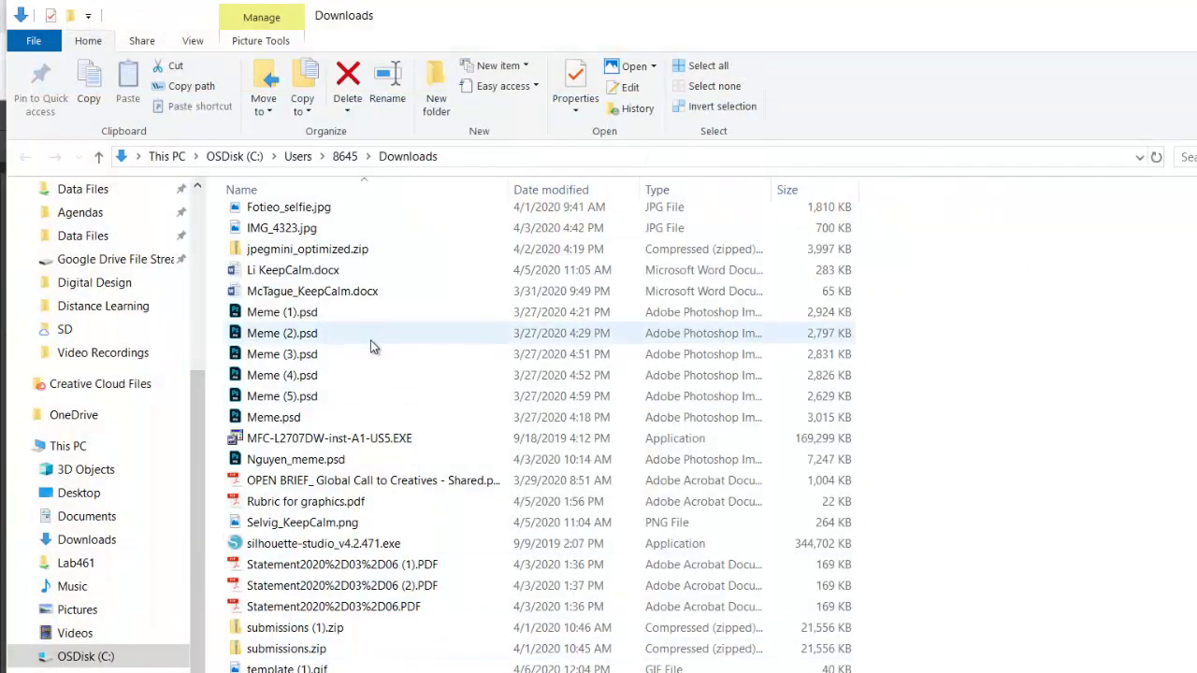
{"action": "scroll", "coordinate": [360, 517], "scroll_direction": "up", "scroll_amount": 4}
{"action": "scroll", "coordinate": [364, 520], "scroll_direction": "down", "scroll_amount": 1}
{"action": "scroll", "coordinate": [365, 520], "scroll_direction": "down", "scroll_amount": 4}
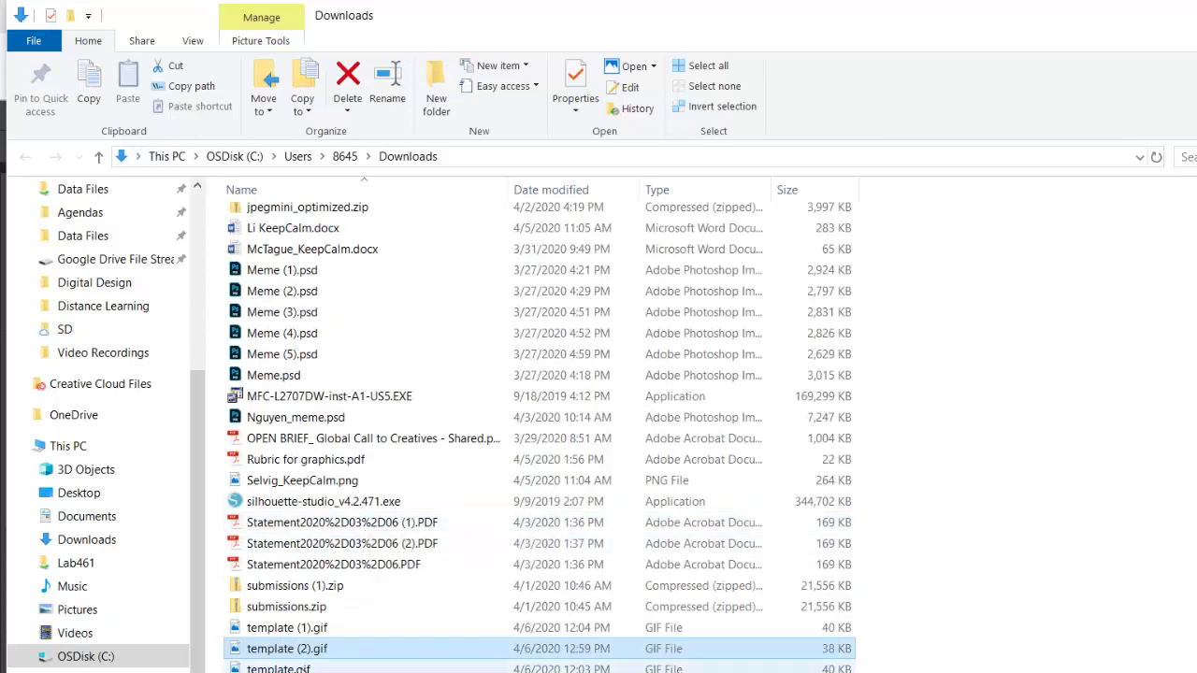
{"action": "scroll", "coordinate": [303, 666], "scroll_direction": "up", "scroll_amount": 5}
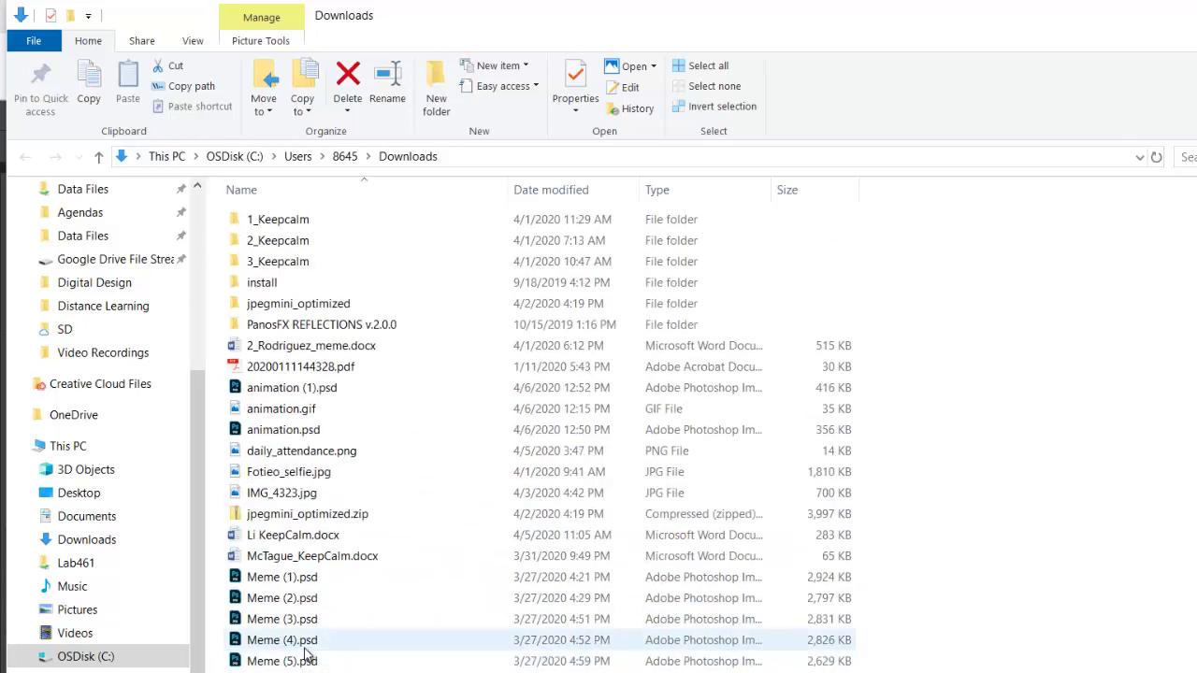
{"action": "left_click", "coordinate": [363, 415]}
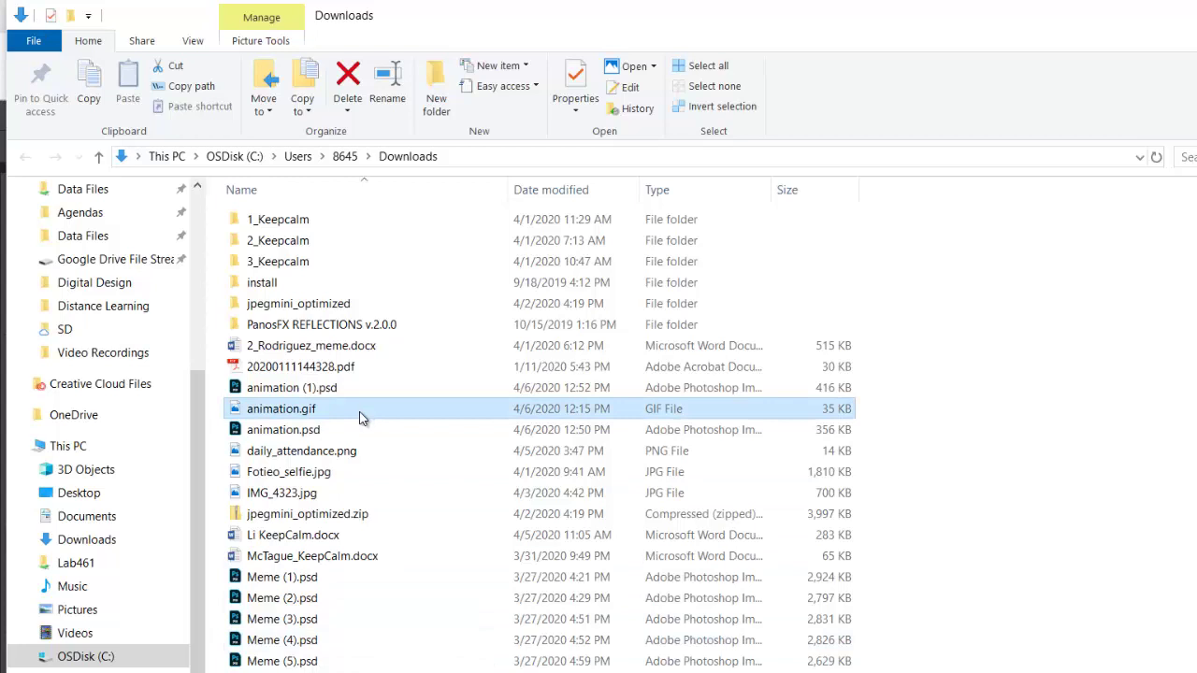
{"action": "double_click", "coordinate": [302, 416]}
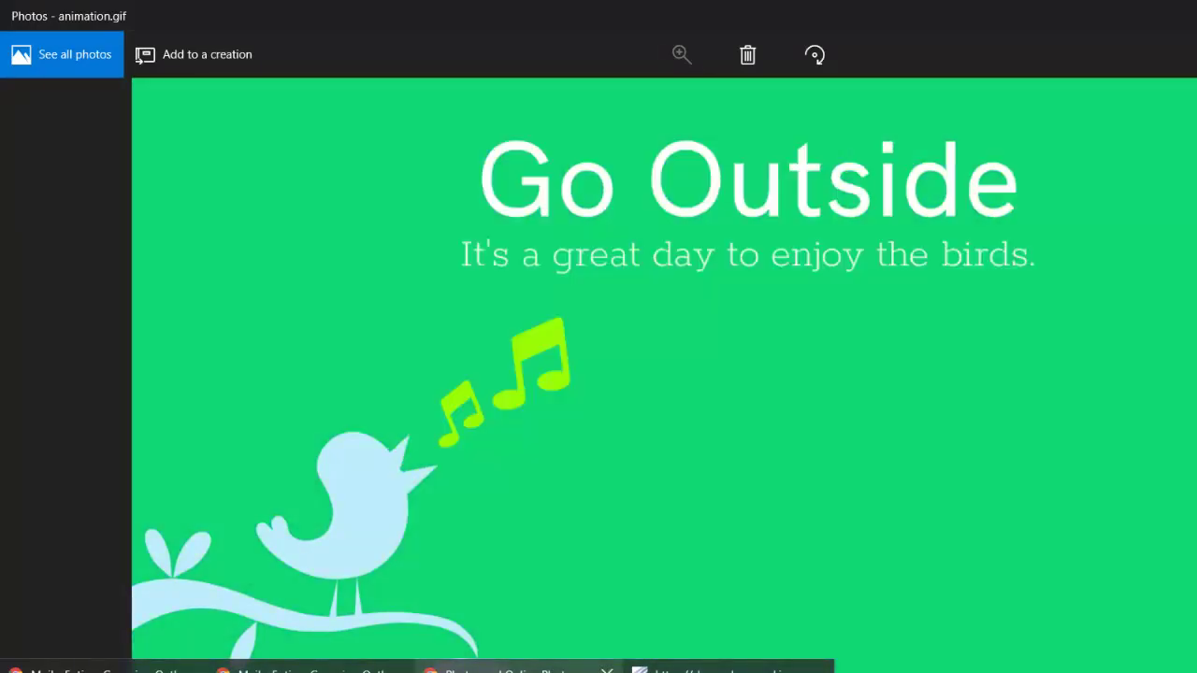
- After watching animation.gif cycle in Photos, switch back to template.psd in Photopea
{"action": "left_click", "coordinate": [821, 666]}
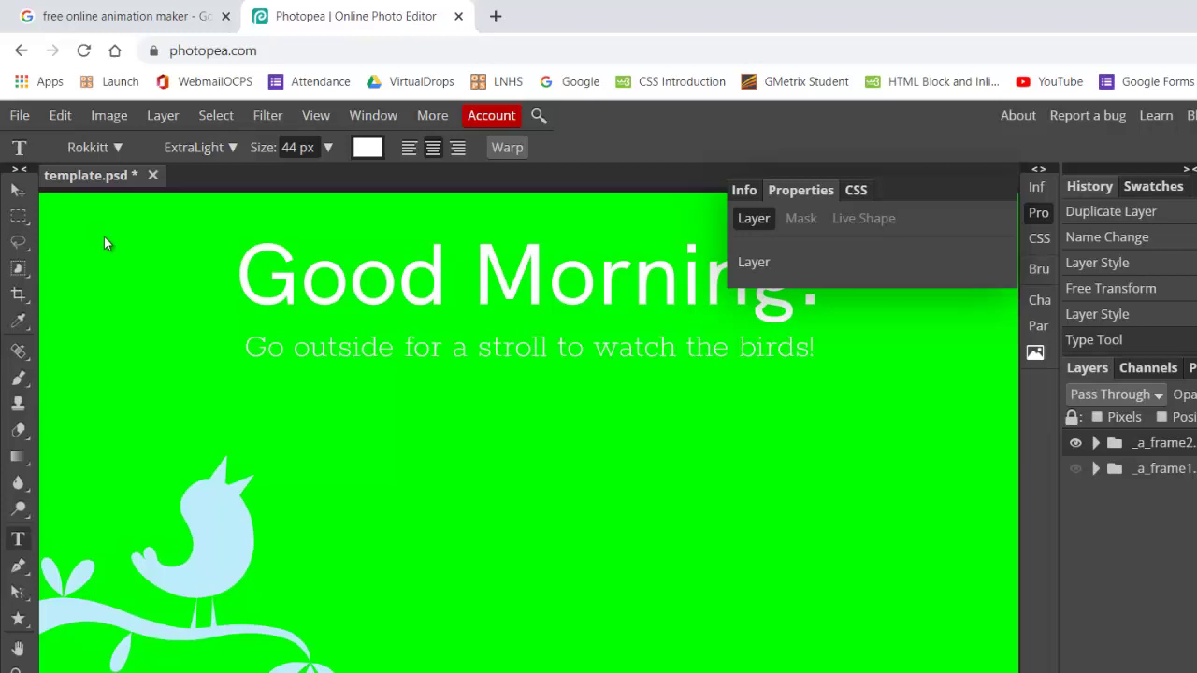
- Bring up the File menu's Export as choices to export the banner as GIF again
{"action": "left_click", "coordinate": [20, 115]}
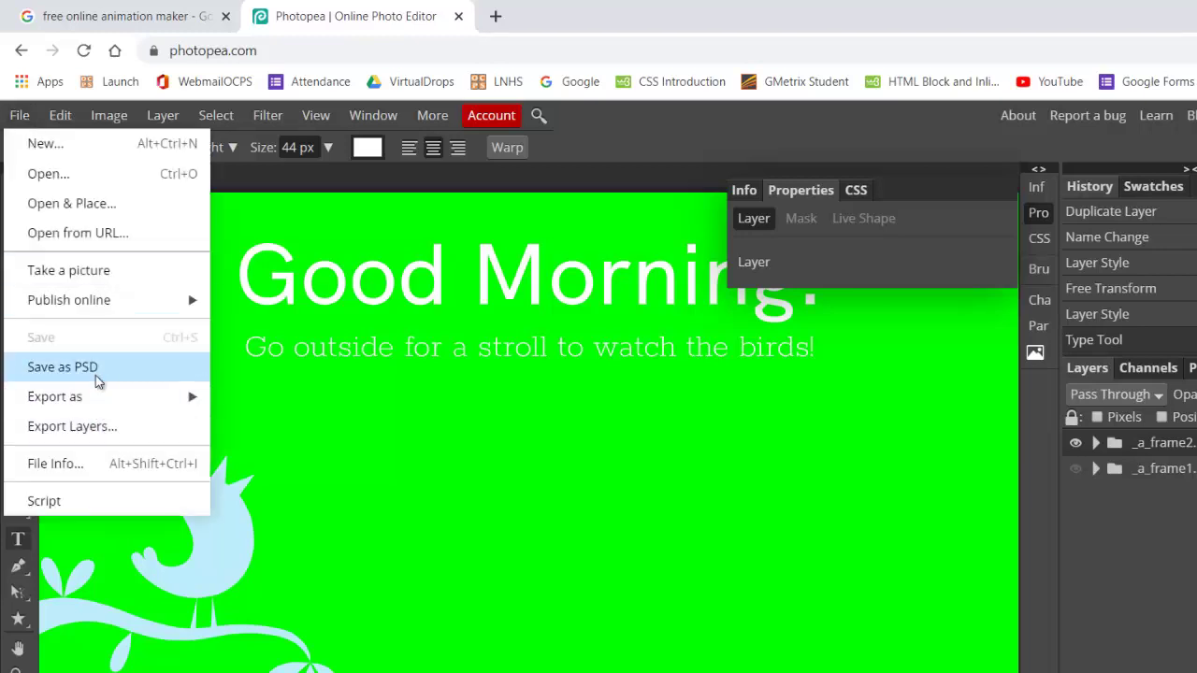
{"action": "mouse_move", "coordinate": [99, 400]}
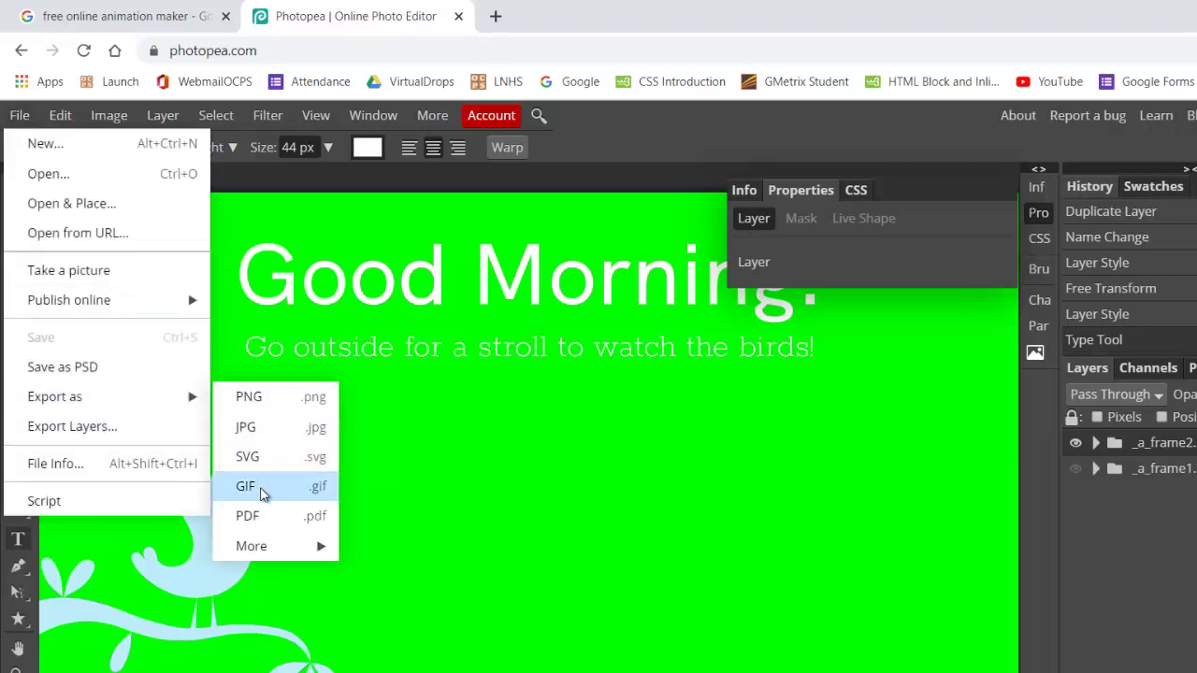